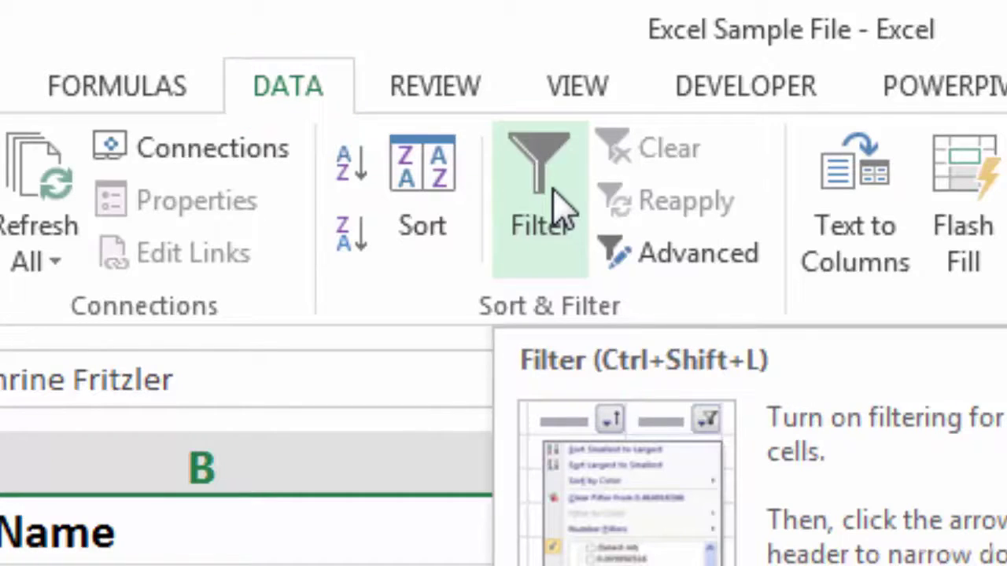
- Turn on filtering for the customer list and look at the Customer_# column's filter options
left_click(553, 189)
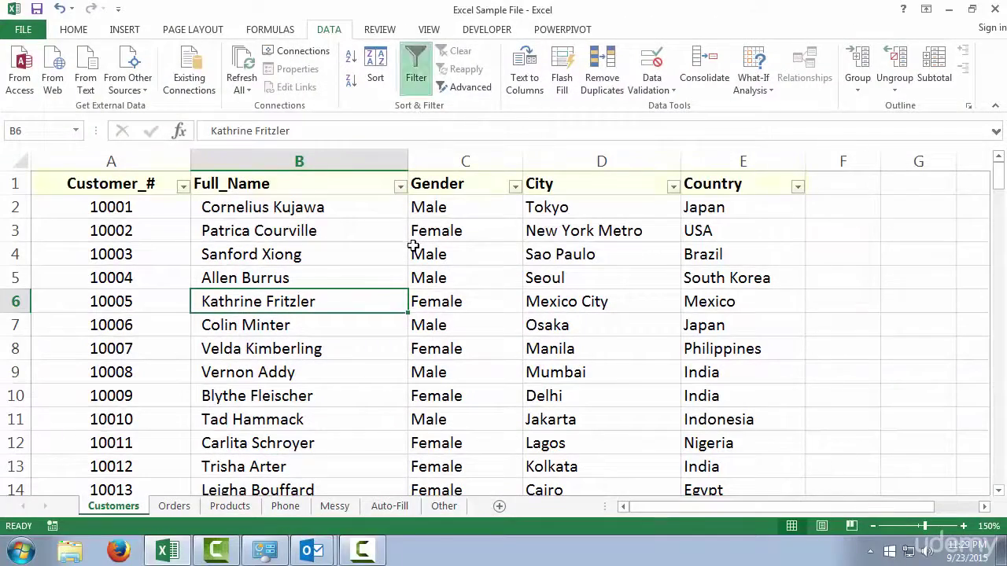
left_click(184, 188)
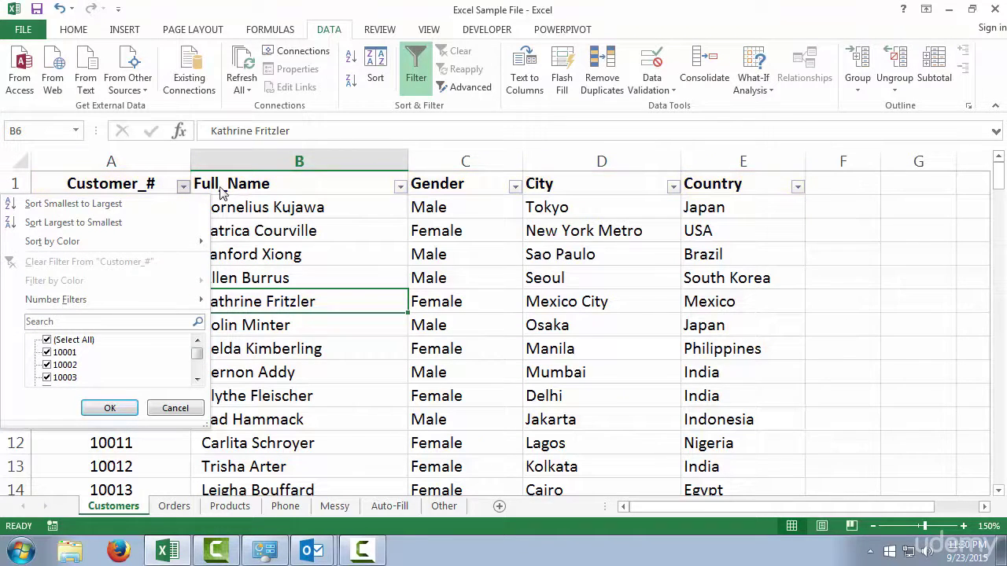
left_click(307, 214)
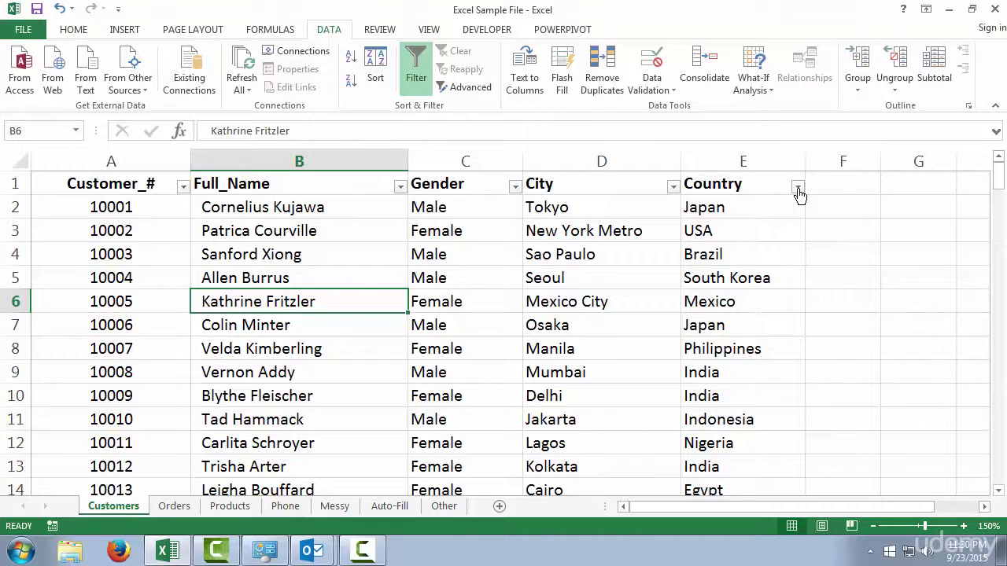
- Turn off filtering for the customer list
left_click(445, 246)
left_click(412, 71)
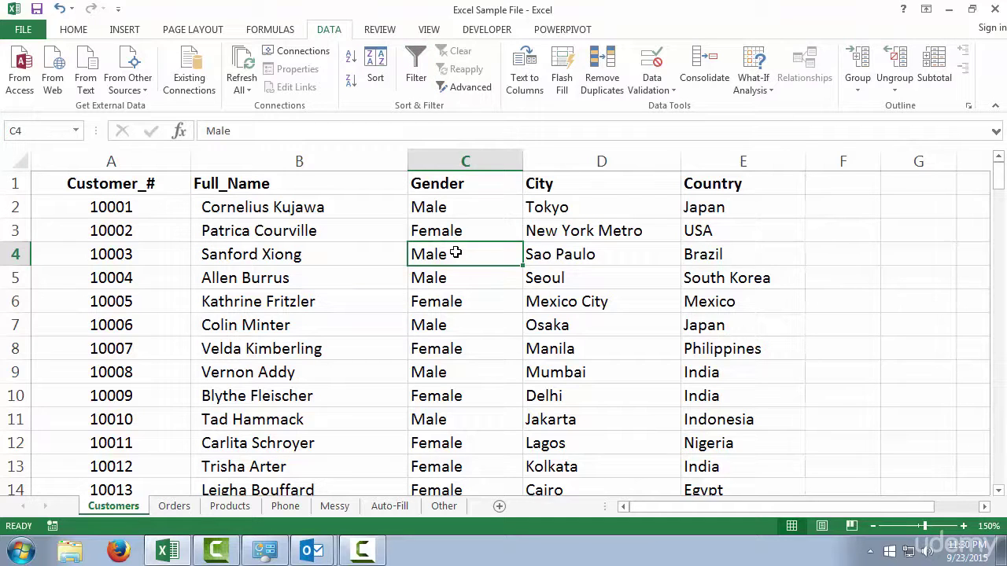
- Insert an empty column before the Country column on the Customers sheet
left_click(583, 230)
left_click(710, 161)
right_click(711, 162)
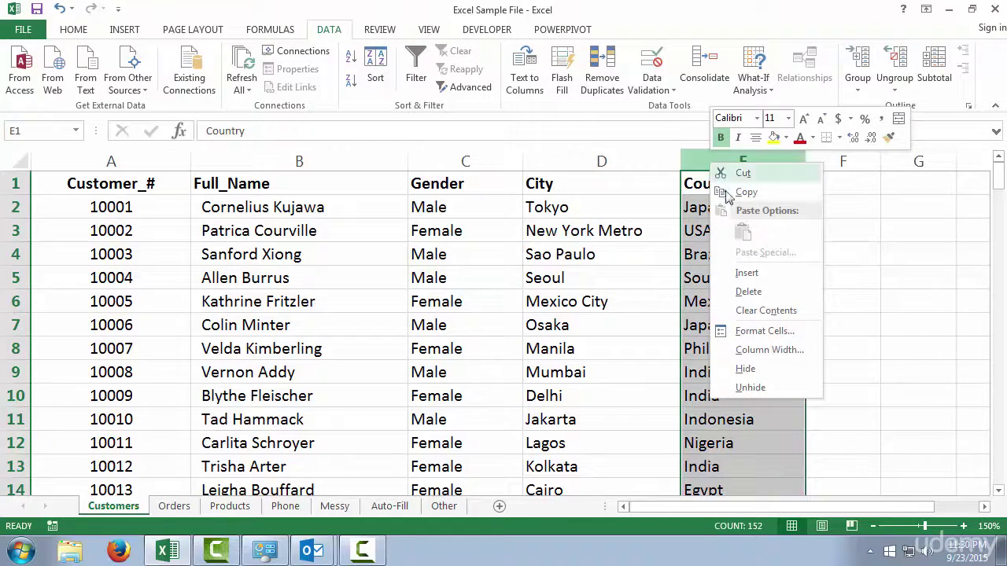
left_click(745, 275)
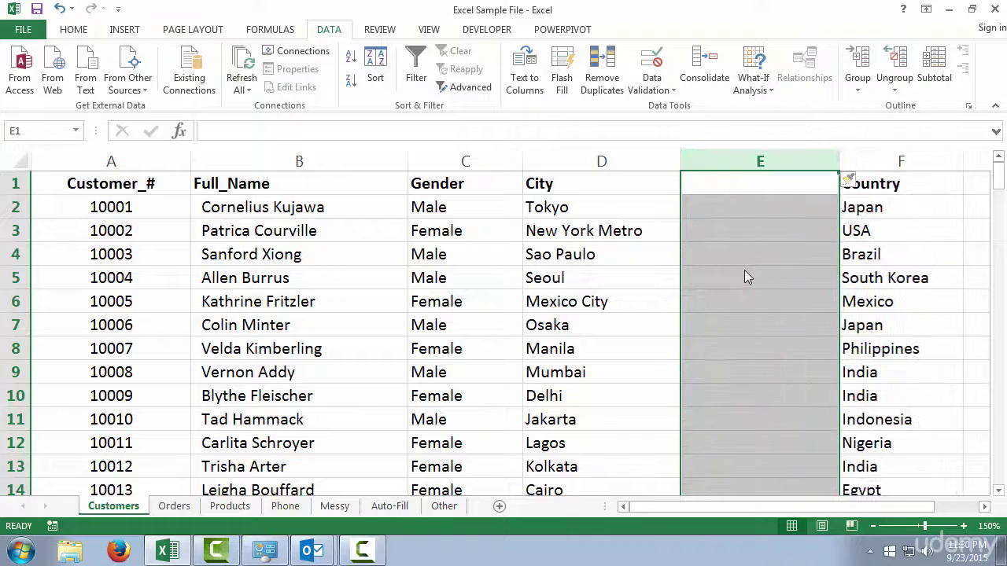
- Insert an empty row above row 7, between customers 10005 and 10006
left_click(14, 325)
right_click(15, 325)
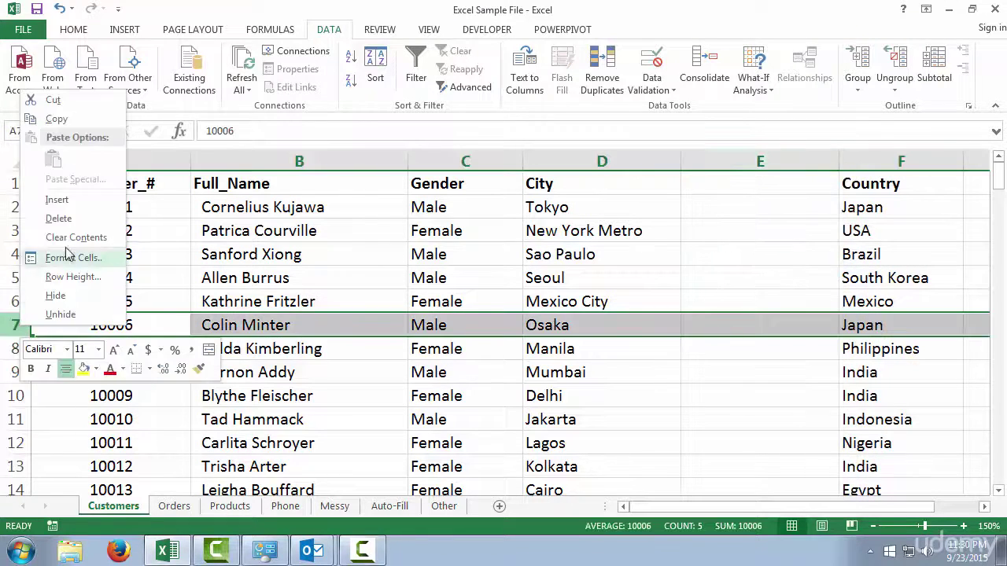
left_click(73, 201)
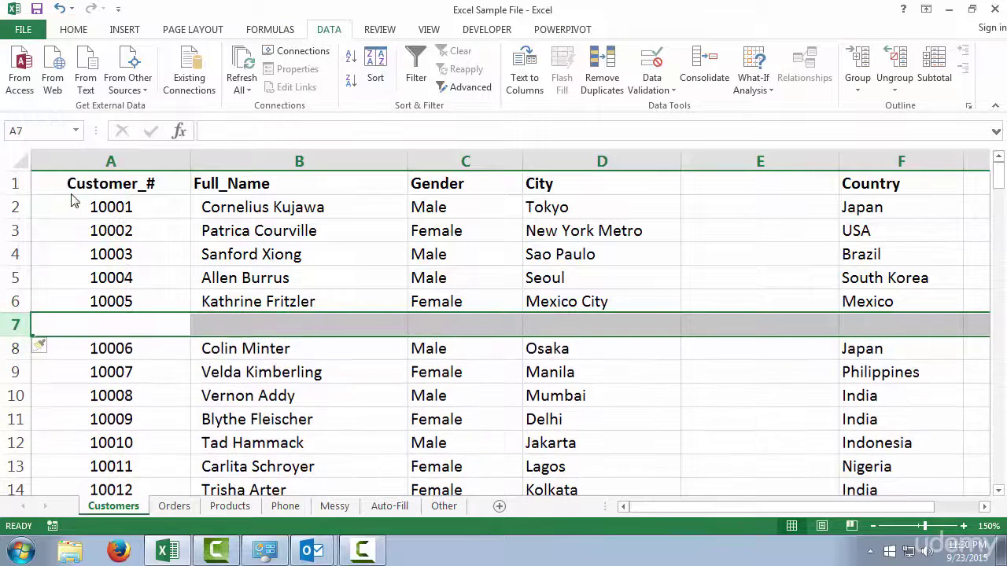
- Turn on filtering from cell B3 and check which entries the Full_Name filter list covers
left_click(234, 229)
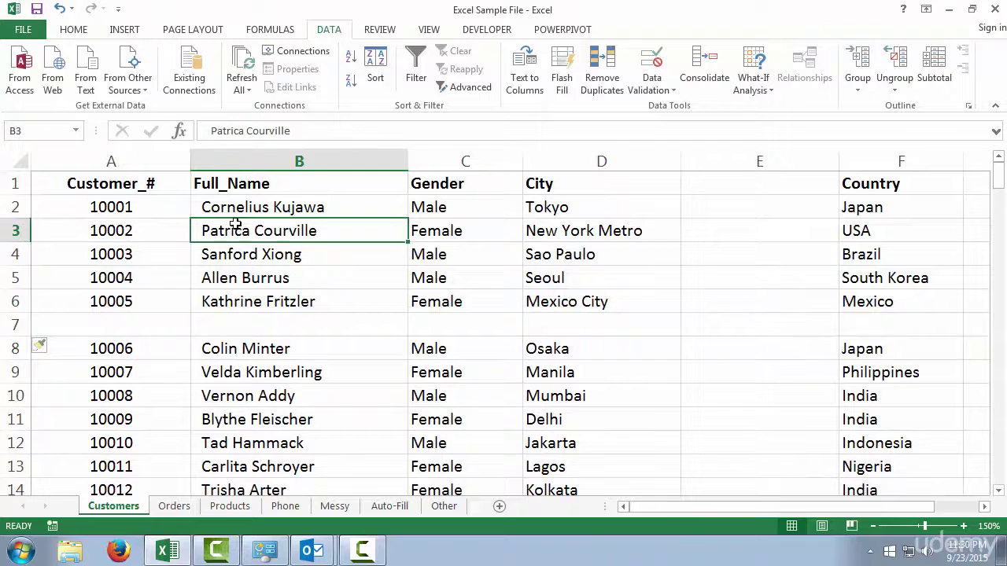
left_click(410, 74)
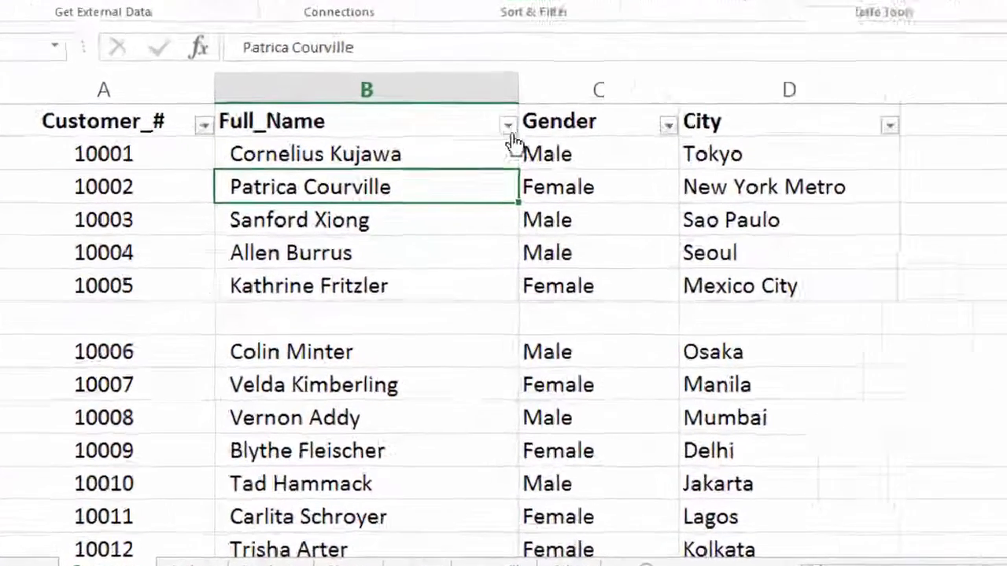
left_click(400, 186)
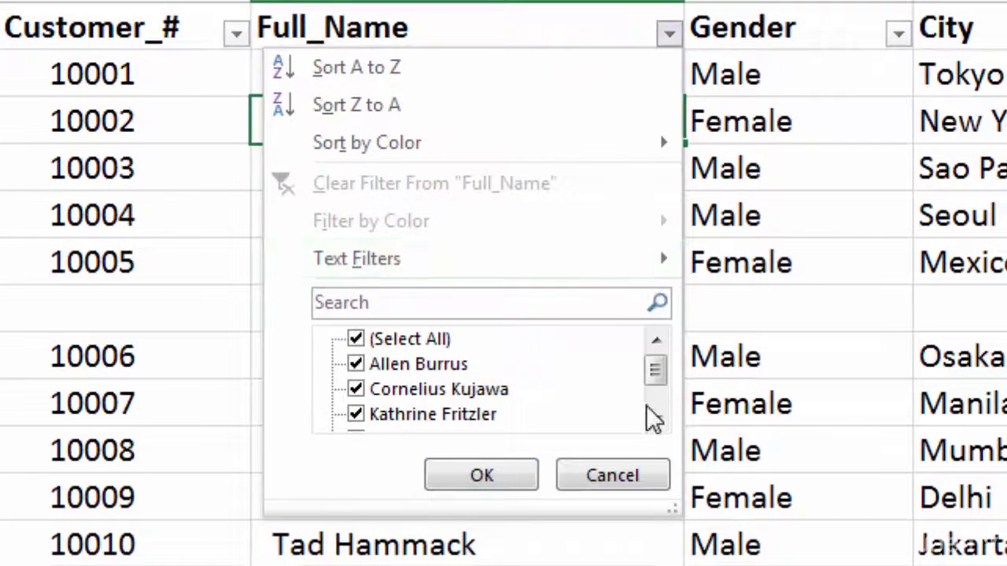
left_click(657, 420)
left_click(656, 421)
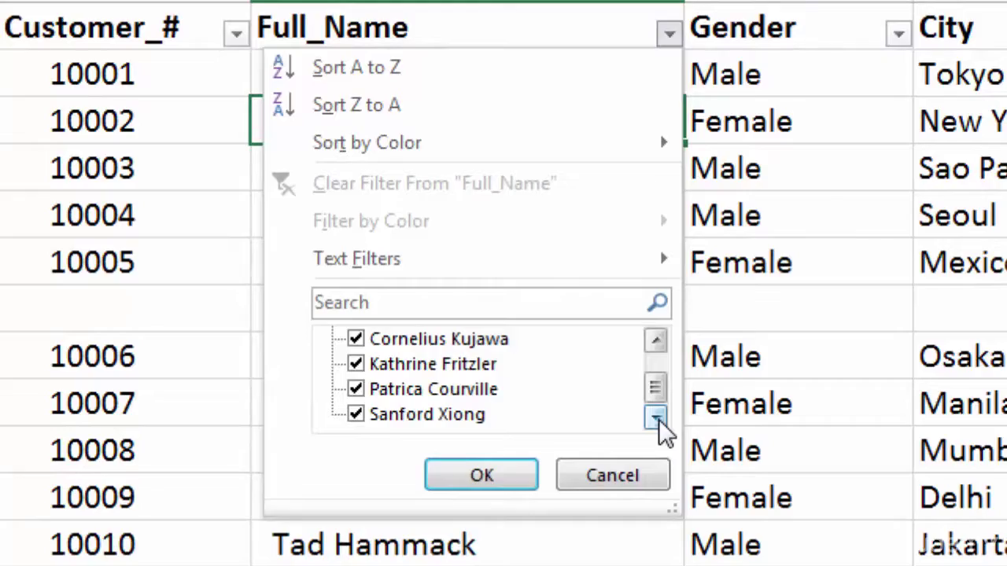
key("Escape")
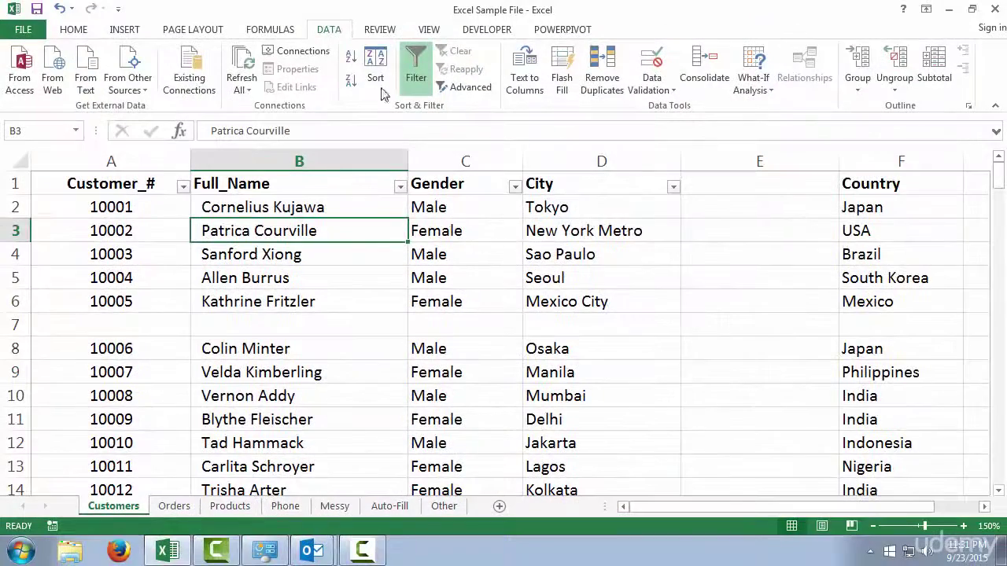
- Turn off filtering and delete the empty column E between City and Country
left_click(416, 72)
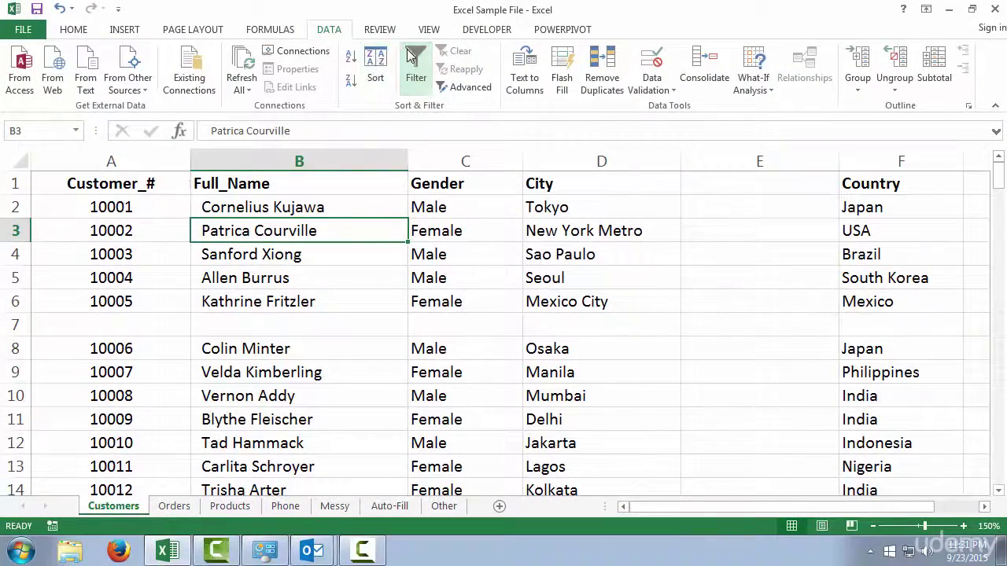
left_click(708, 155)
right_click(708, 157)
left_click(756, 285)
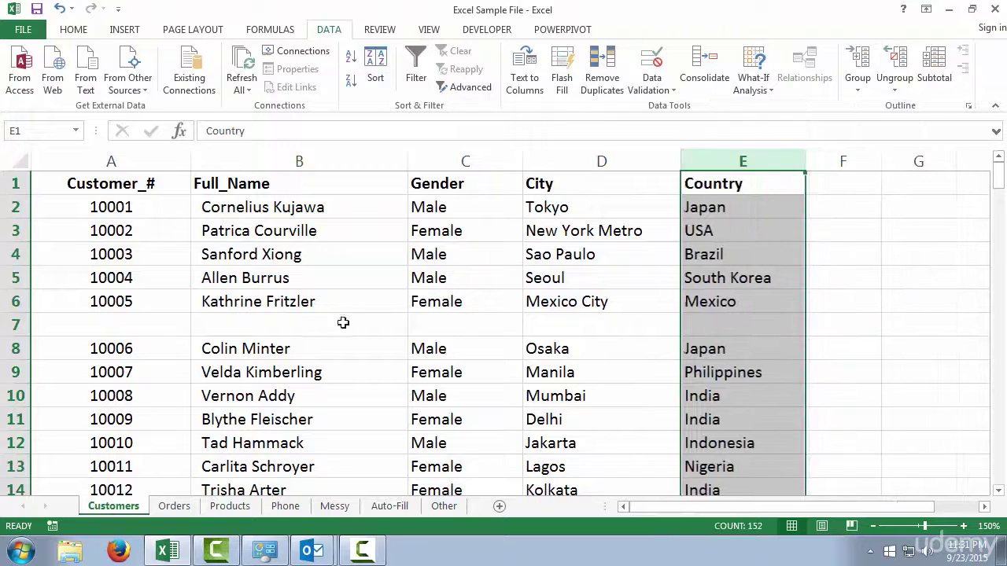
- Delete the empty row 7 from the customer list
left_click(16, 324)
right_click(17, 324)
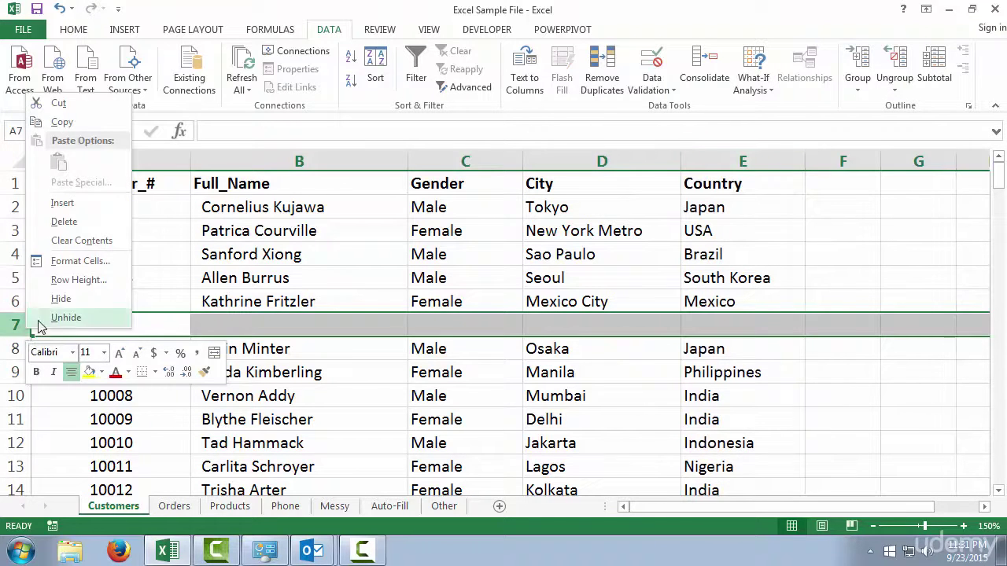
left_click(64, 222)
- Turn on filtering for the gap-free customer list from cell C4
left_click(423, 252)
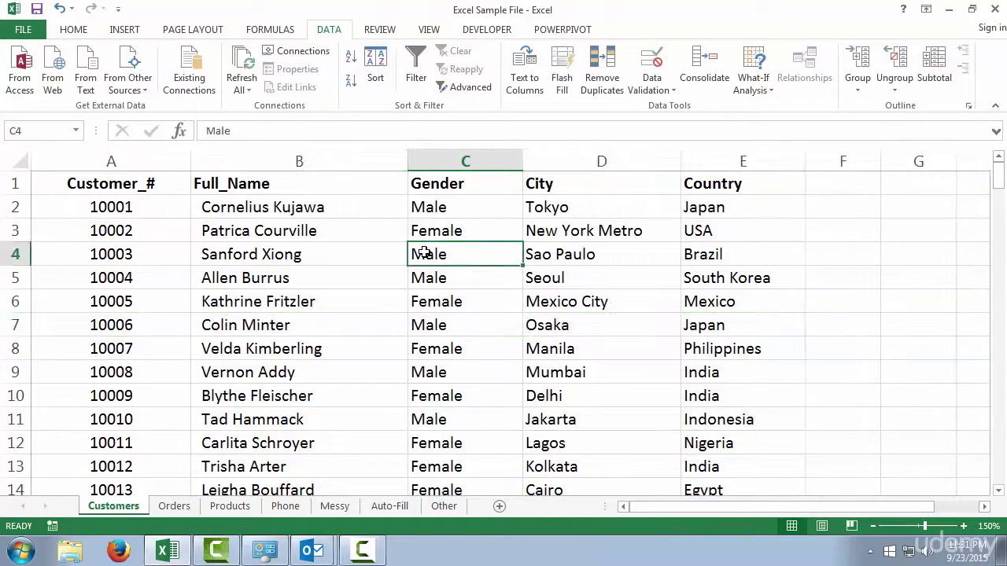
left_click(415, 86)
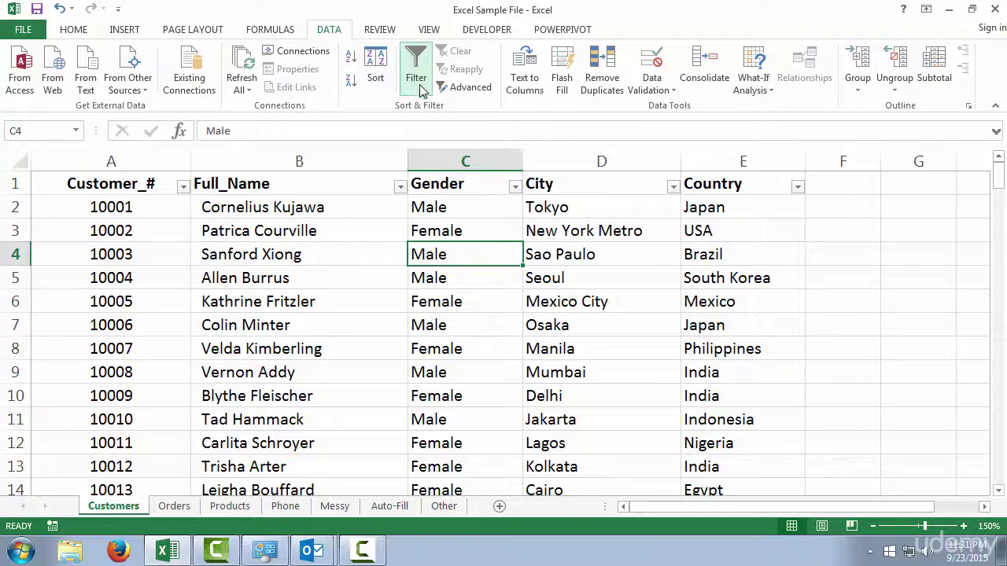
- Filter the City column to show only Boston
left_click(672, 189)
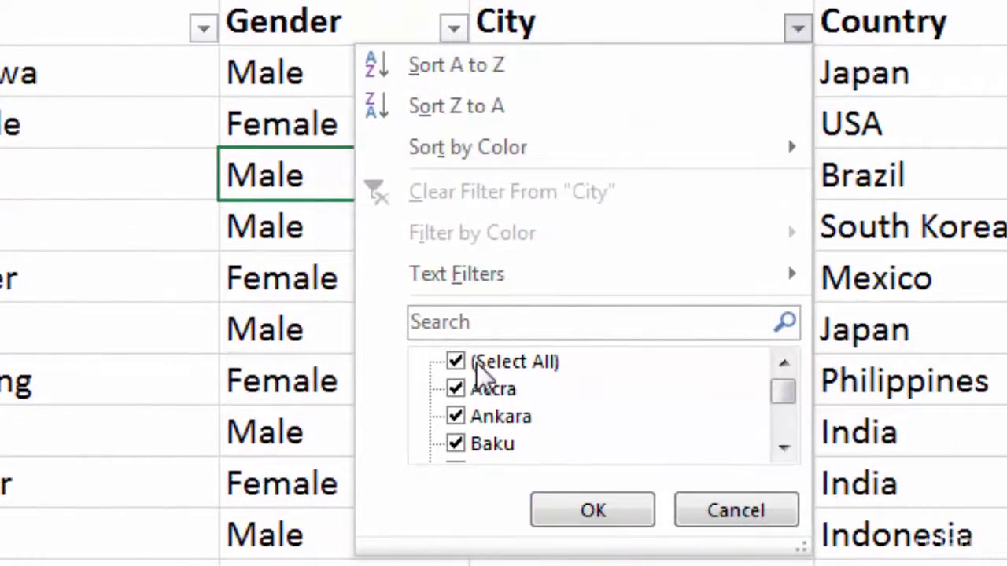
left_click(457, 364)
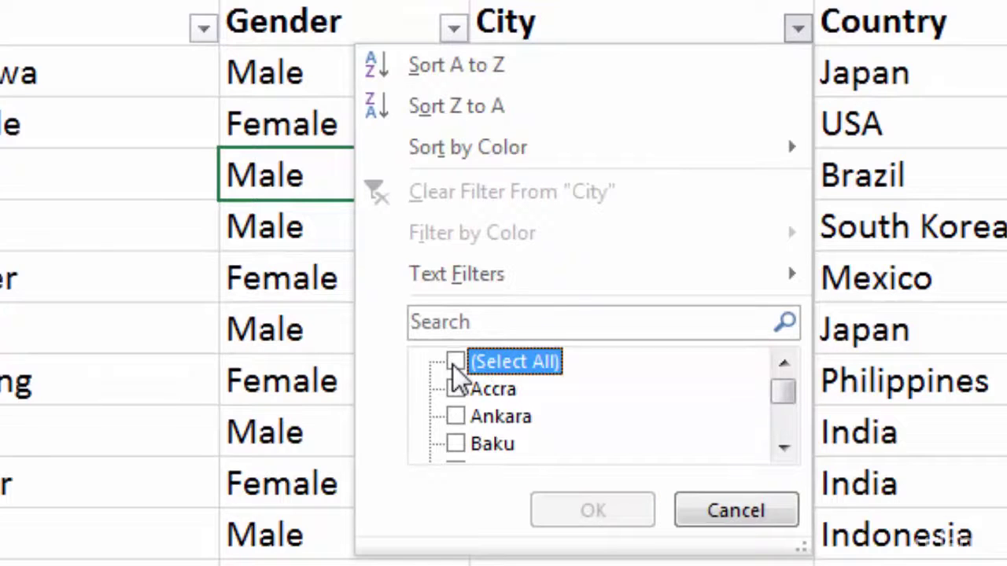
left_click(783, 447)
left_click(783, 448)
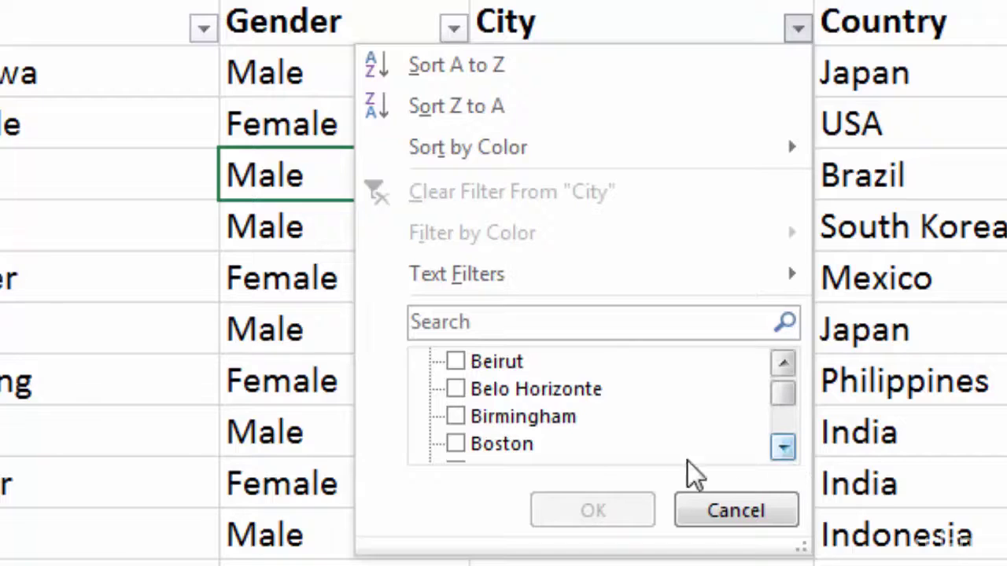
left_click(455, 445)
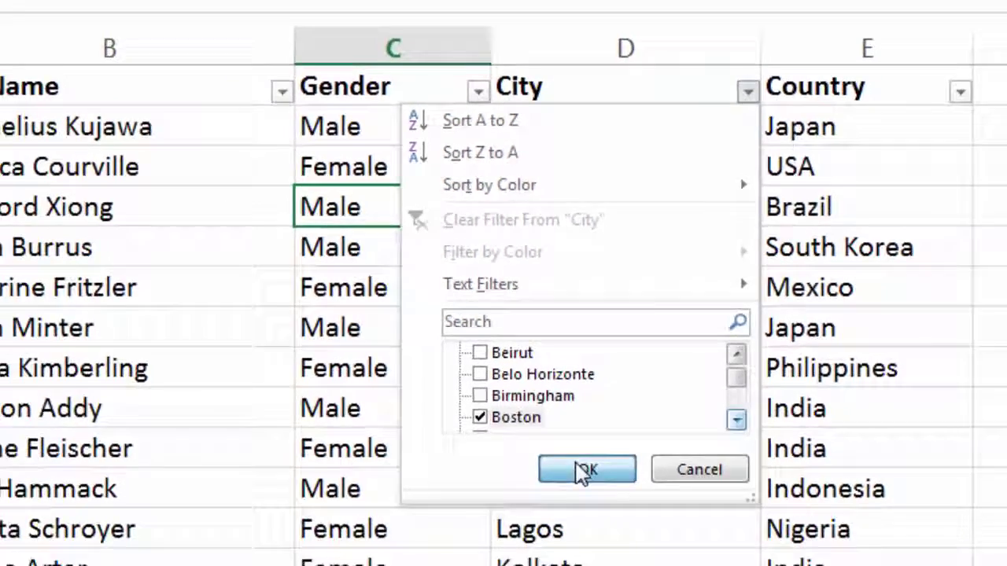
left_click(590, 511)
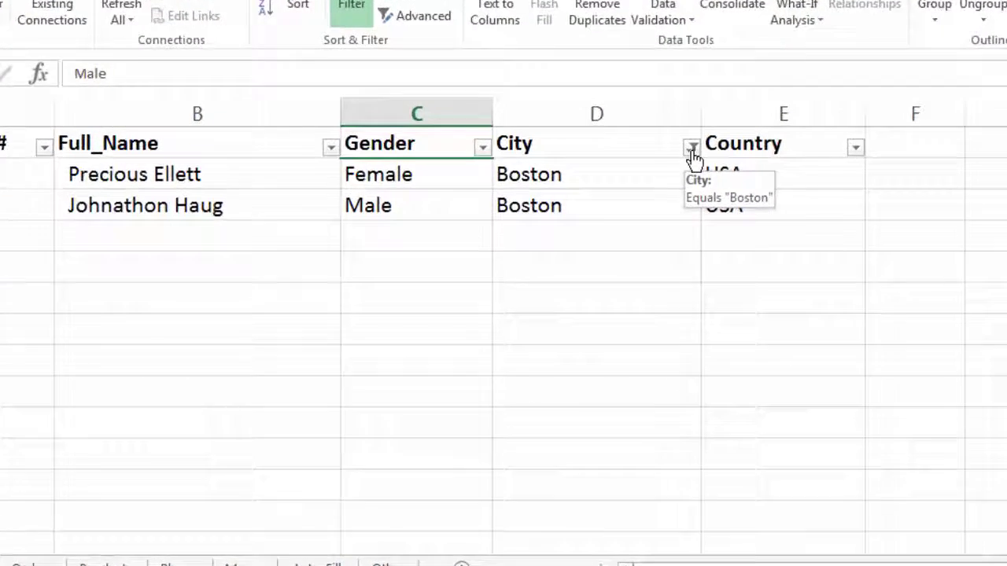
- Clear the filter from the City column
left_click(673, 189)
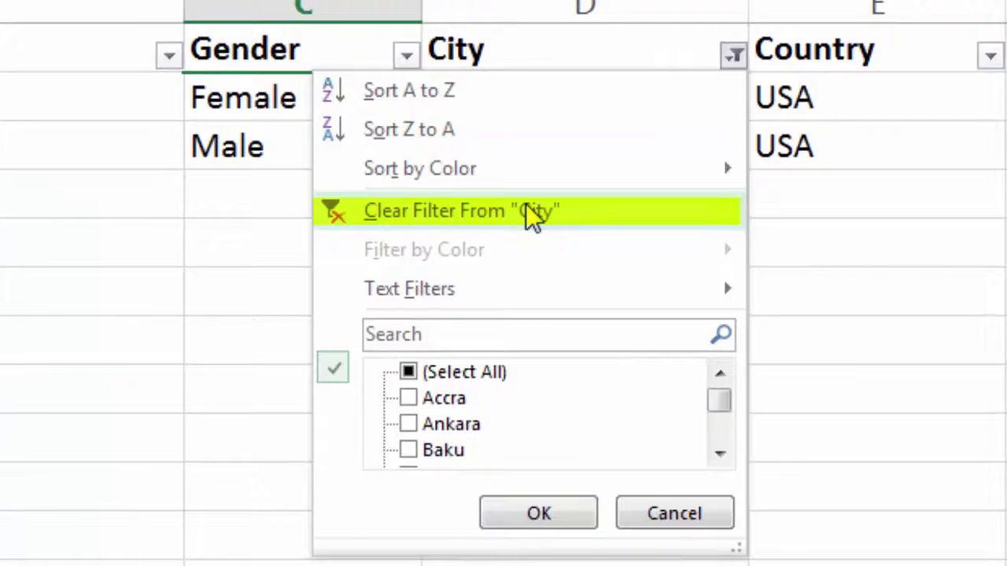
left_click(532, 212)
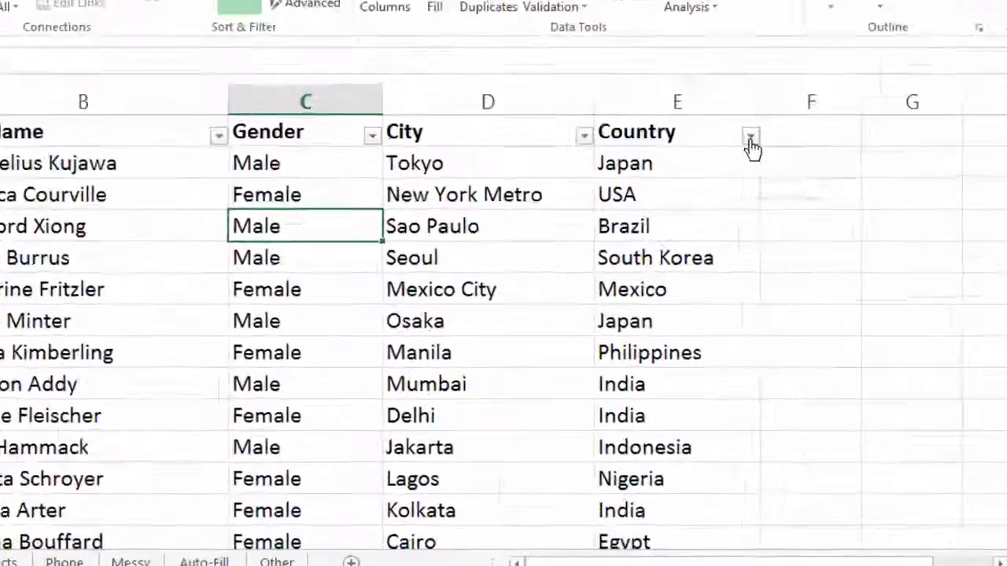
- Sort the list by Country from A to Z, and re-sort it by Customer_# from smallest to largest
left_click(798, 188)
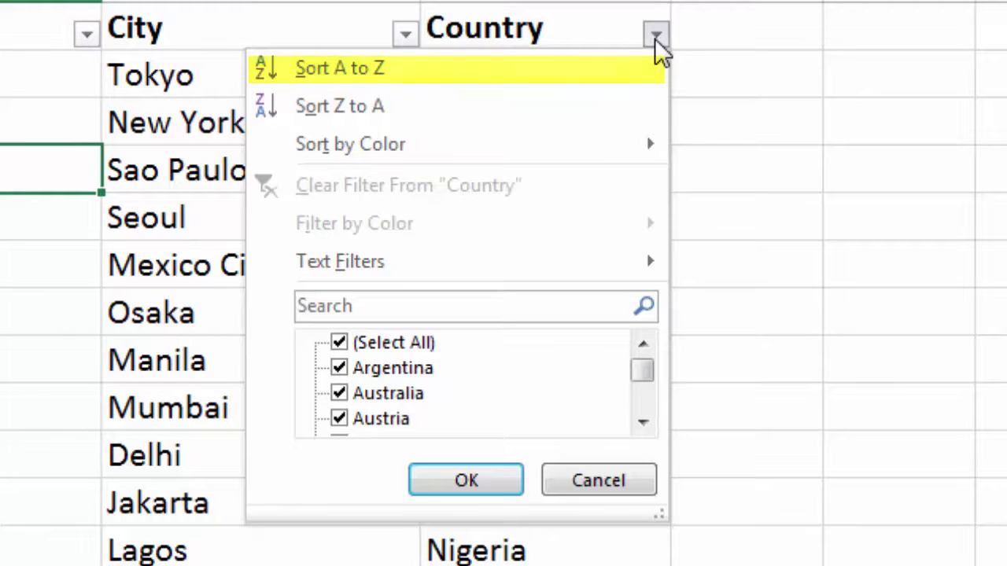
left_click(341, 69)
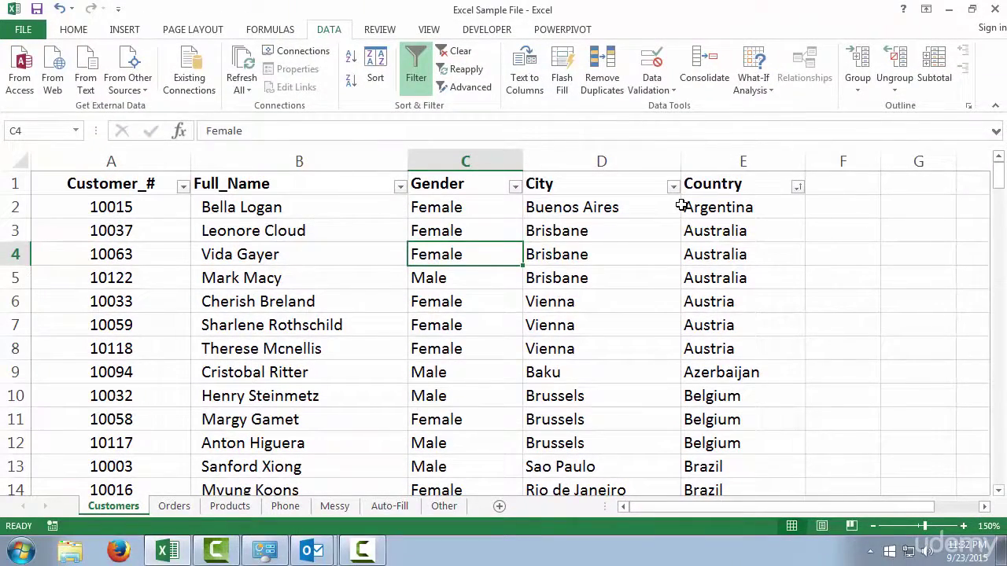
left_click(184, 189)
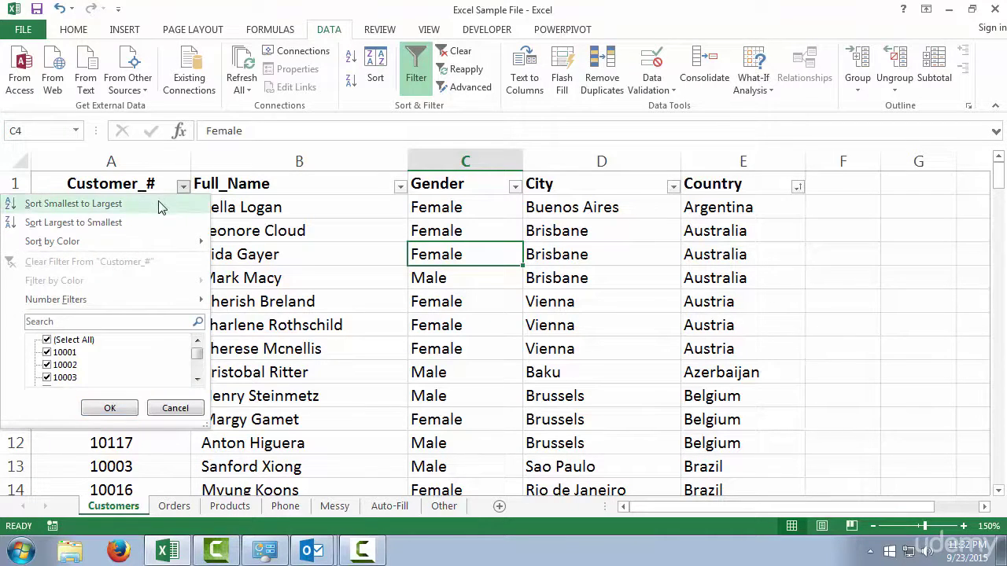
left_click(161, 207)
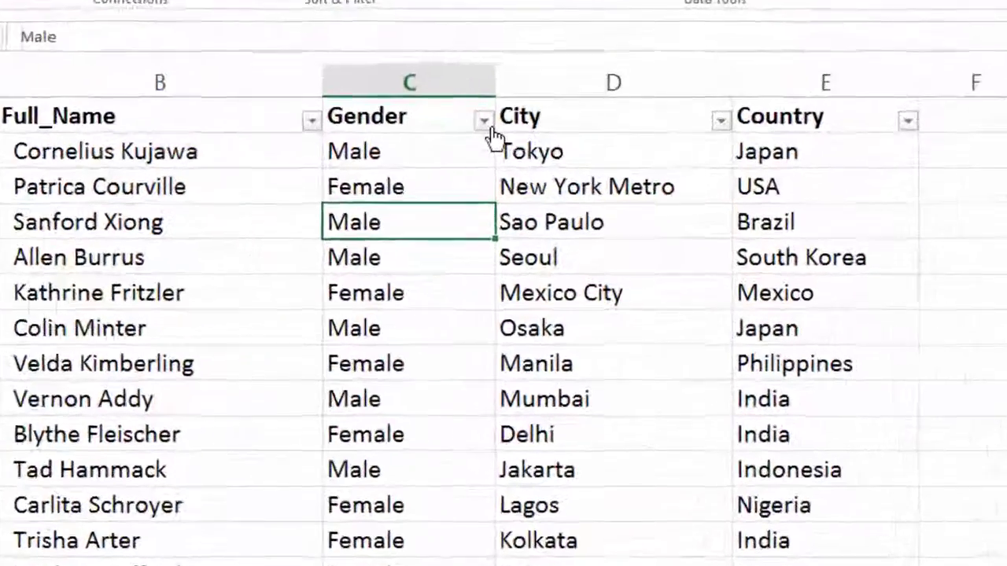
- Filter the Gender column to show only Male by excluding Female
left_click(509, 175)
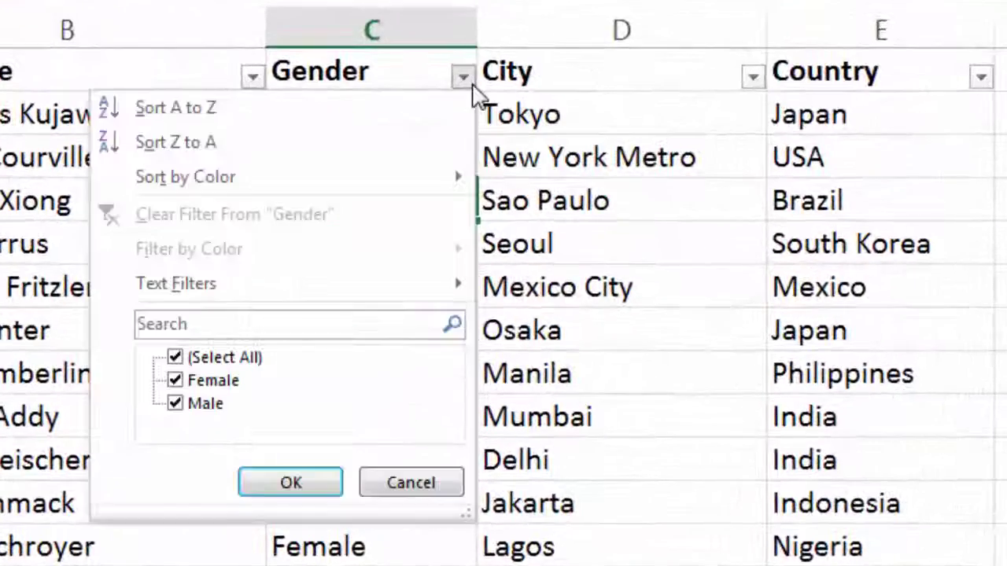
left_click(176, 380)
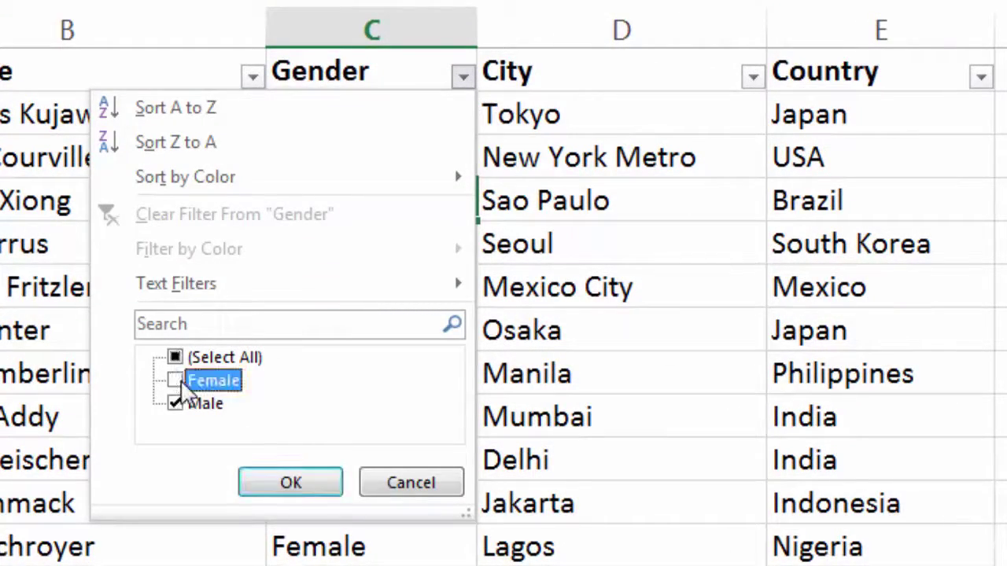
left_click(291, 483)
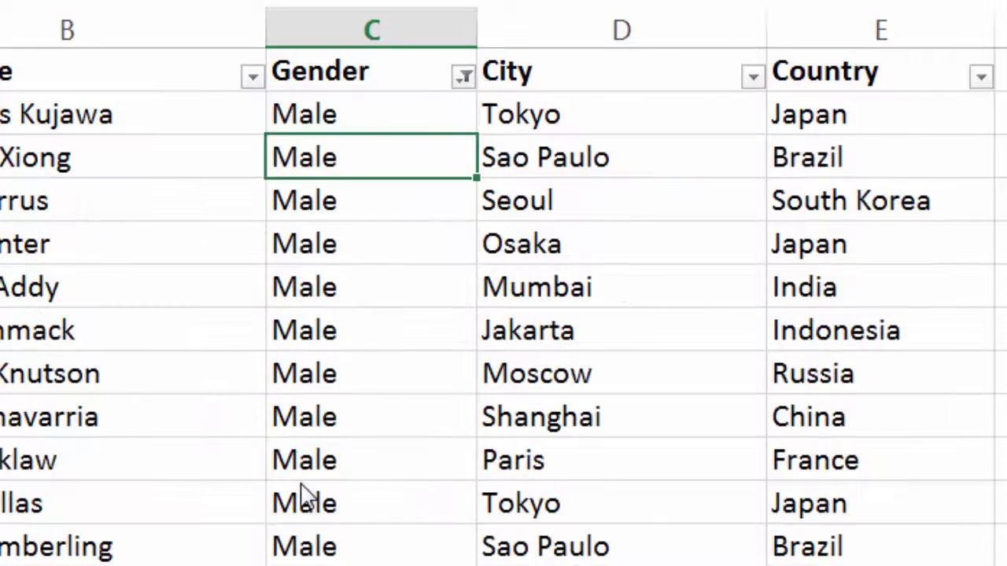
- Filter the Country column to show only Japan
left_click(981, 79)
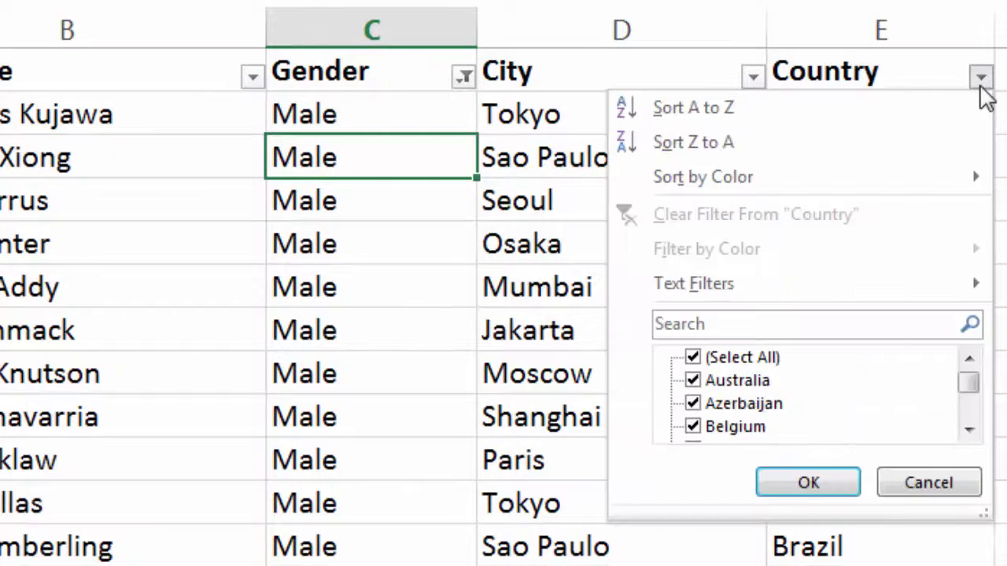
left_click(692, 358)
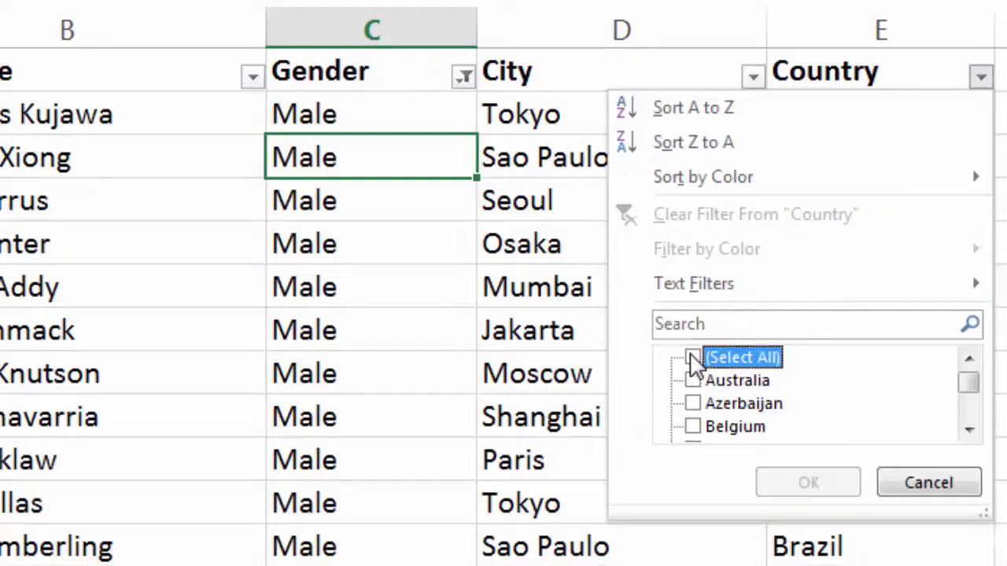
left_click(969, 434)
left_click(969, 433)
left_click(969, 434)
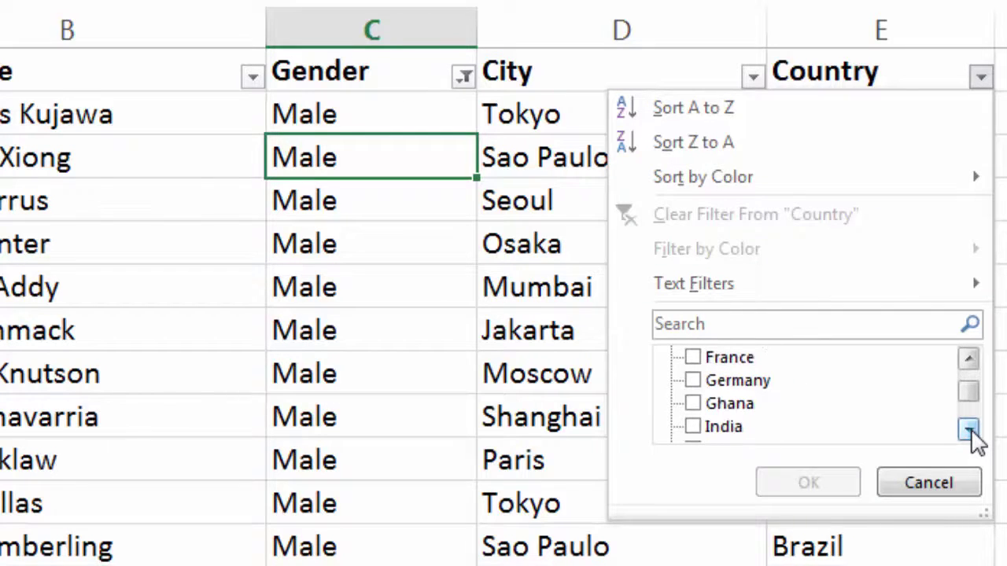
left_click(969, 433)
left_click(969, 433)
left_click(969, 433)
left_click(969, 434)
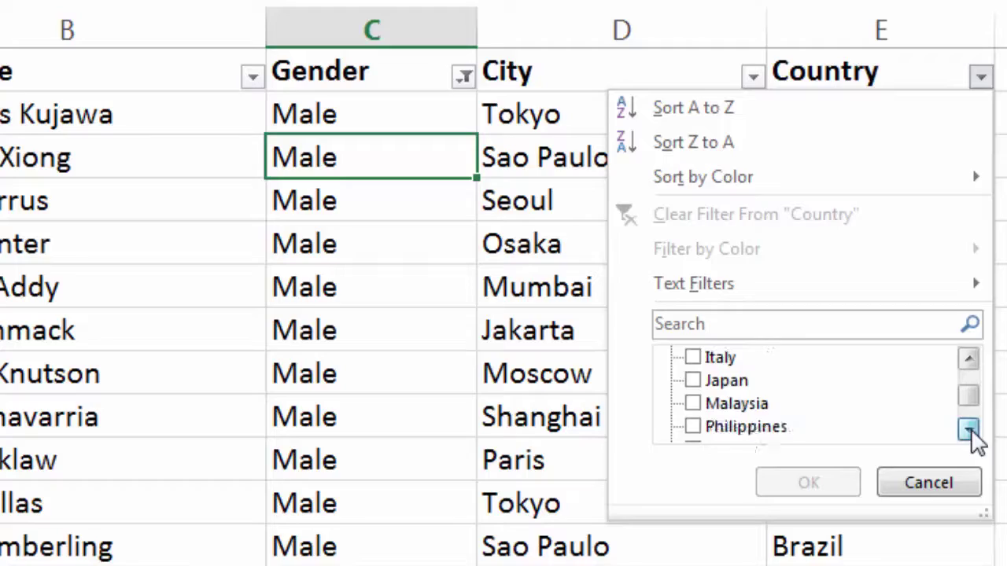
left_click(694, 381)
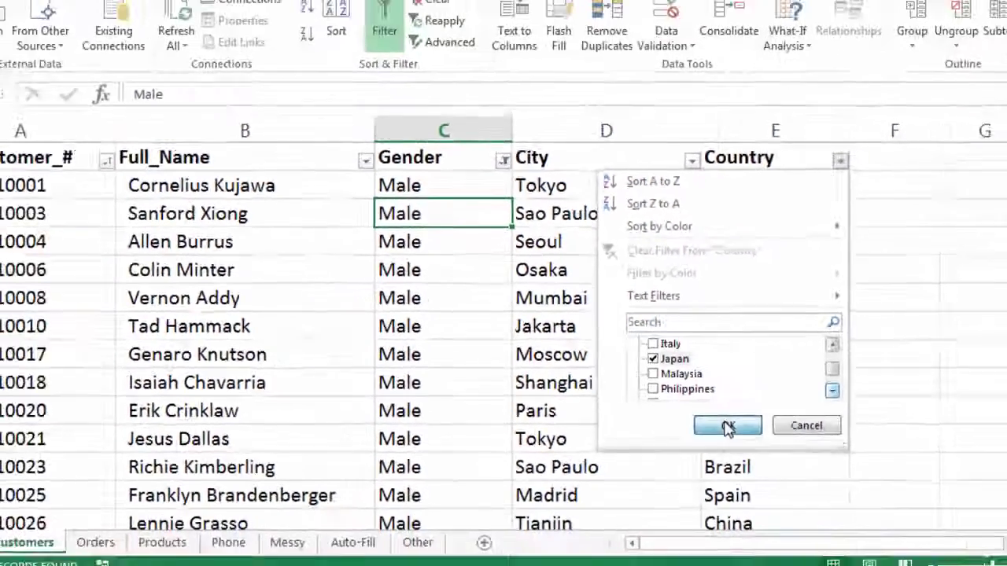
left_click(728, 425)
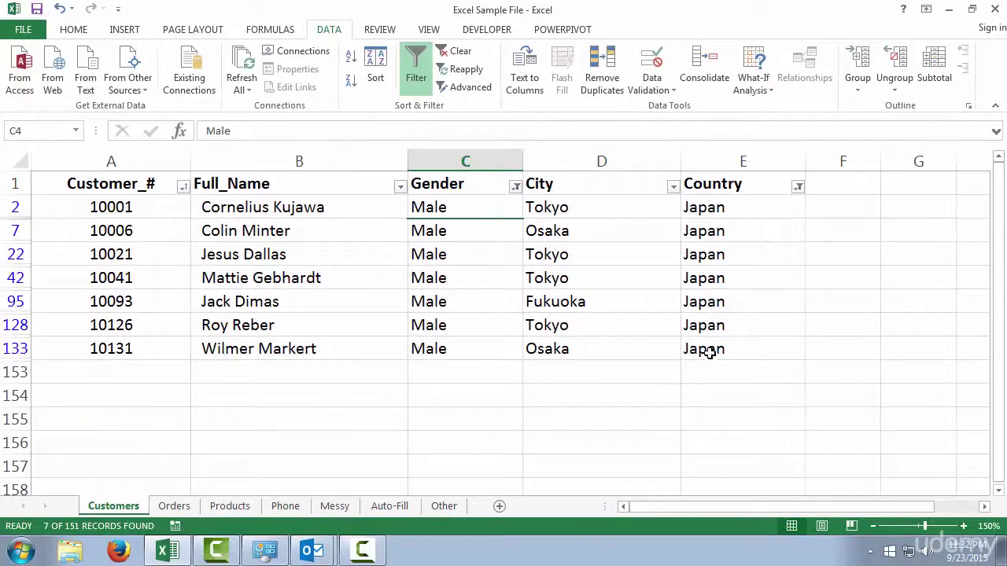
- Copy the filtered customer list including its headers, and switch to the body of the untitled Outlook message
left_click_drag(709, 352, 107, 183)
key("ctrl+c")
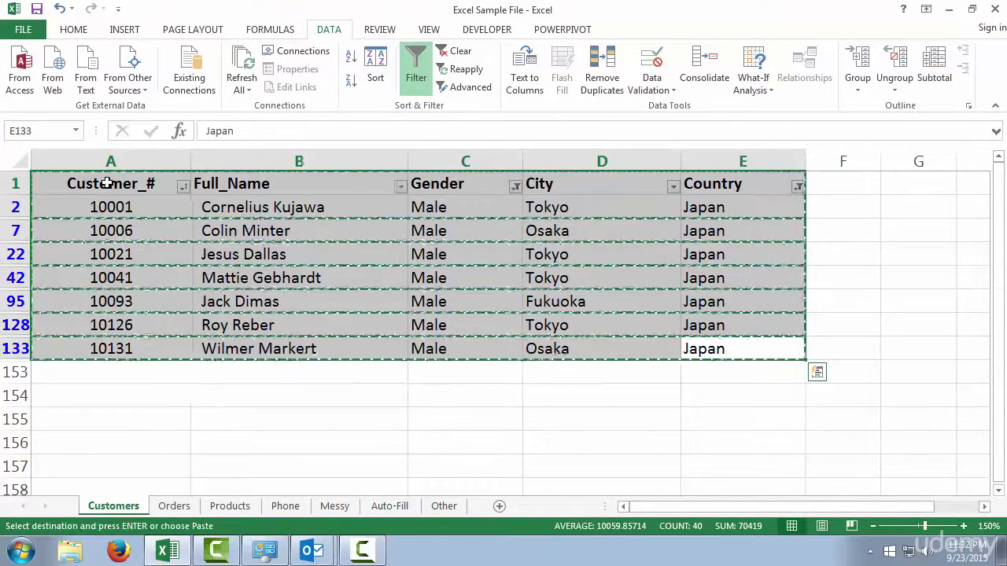
left_click(318, 552)
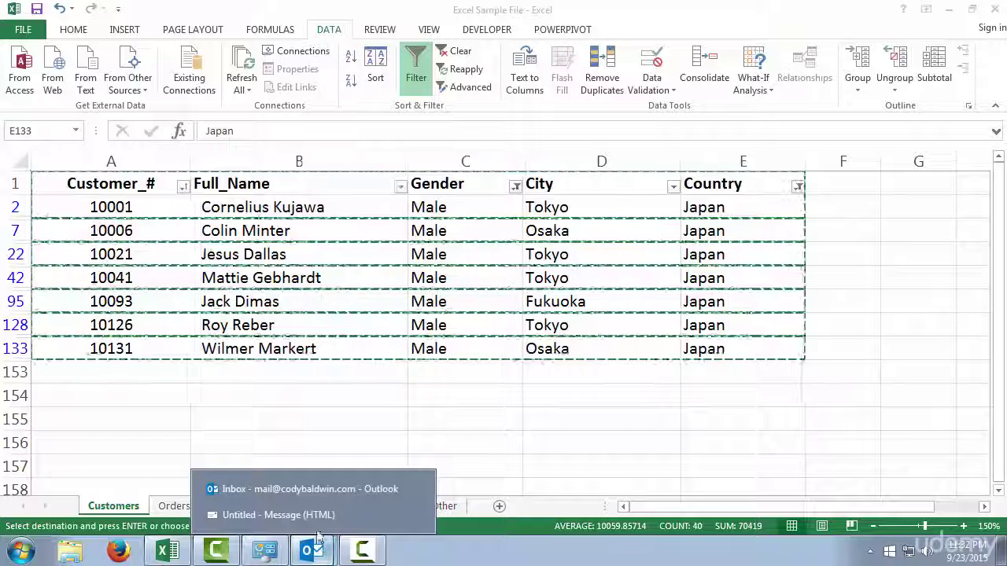
left_click(276, 515)
left_click(144, 223)
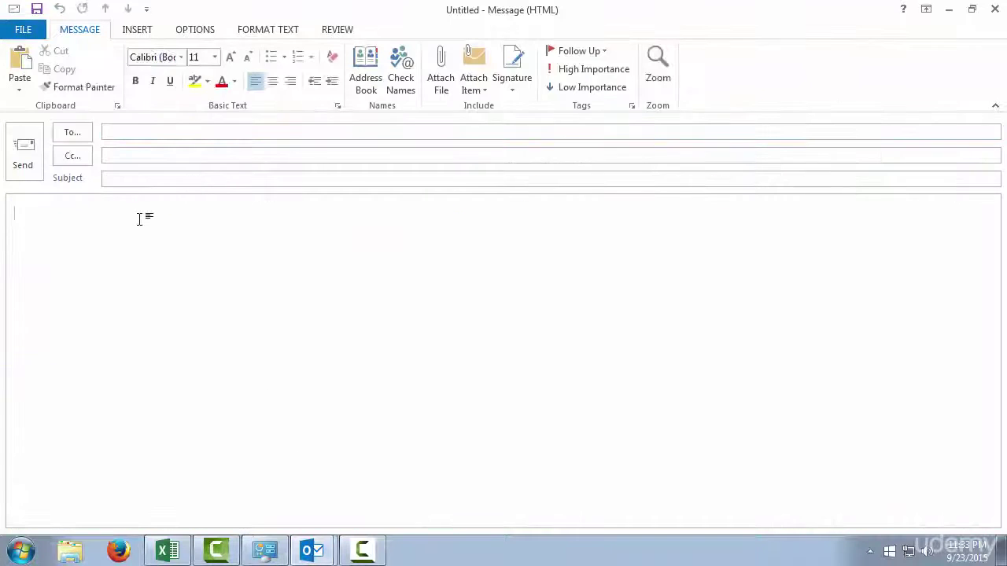
- Write the greeting "Boss," in the message, followed after a blank line by "Here are our customers in Japan:"
type("Boss,")
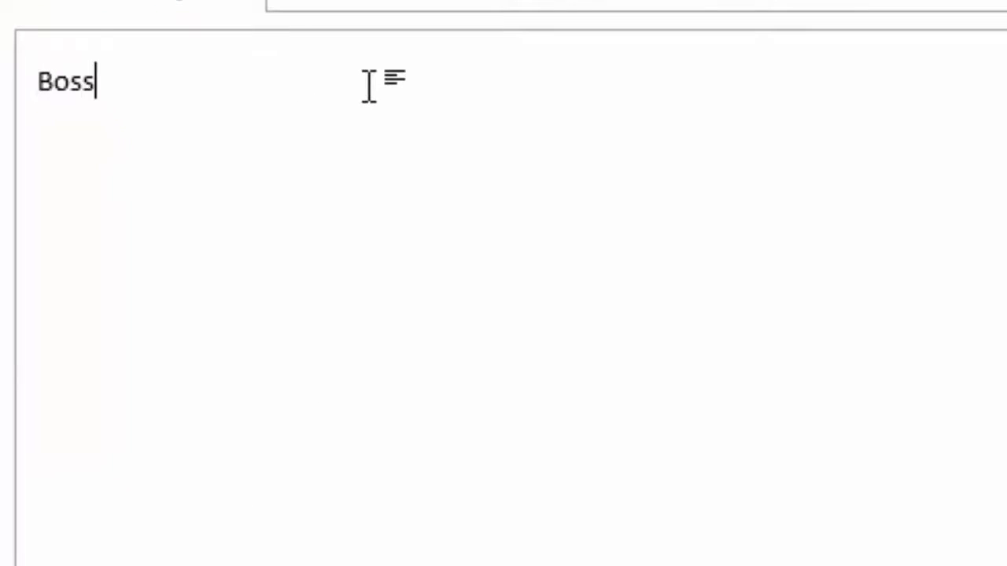
key("Return")
key("Return")
type("Here are our cu")
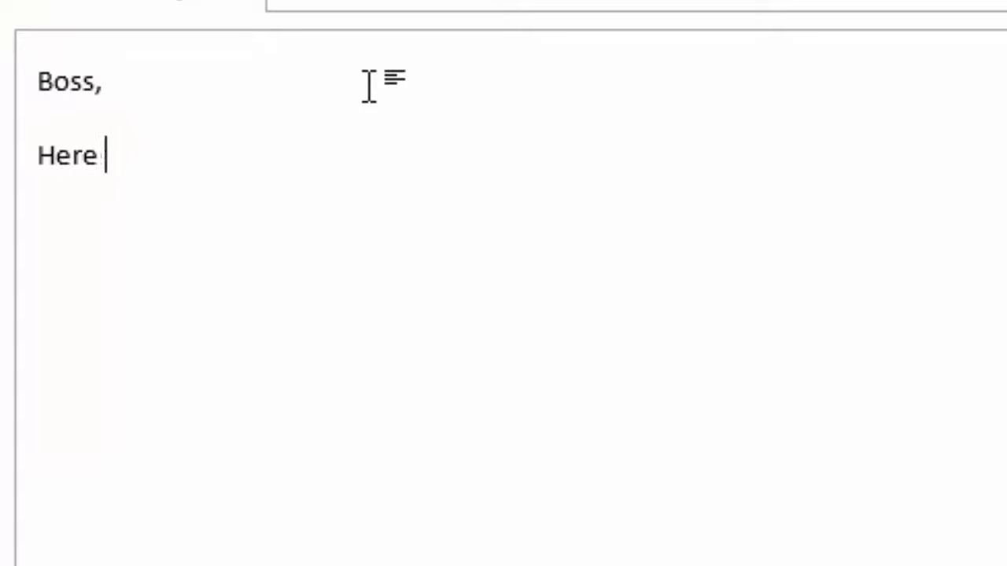
type("in Japan:")
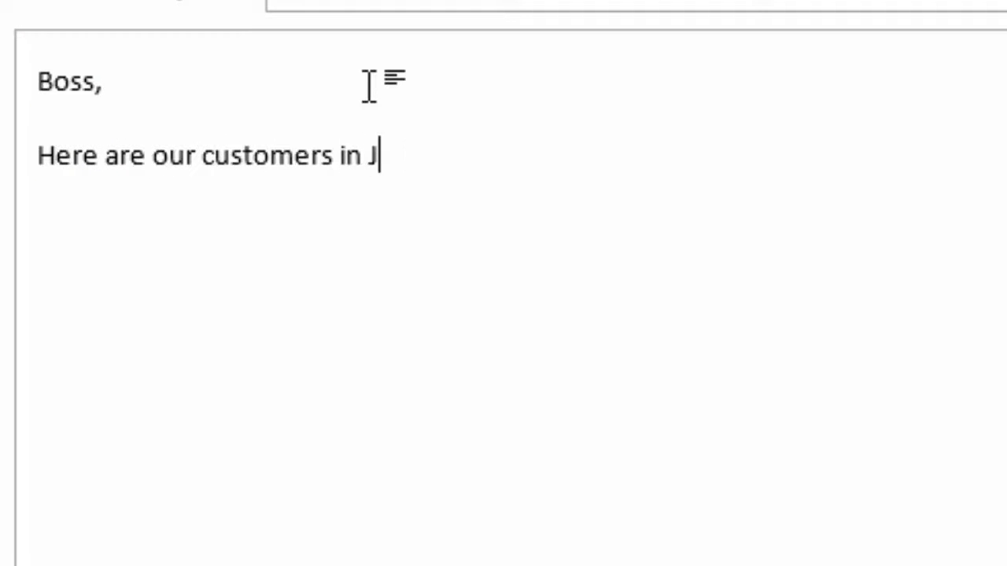
- Insert the word "male" before "customers" in the message sentence
key("Left")
key("Left")
key("Left")
key("Left")
key("Left")
key("Left")
key("Left")
key("Left")
key("Left")
key("Left")
key("Left")
key("Left")
key("Left")
key("Left")
key("Left")
key("Left")
key("Left")
key("Left")
key("Left")
key("Left")
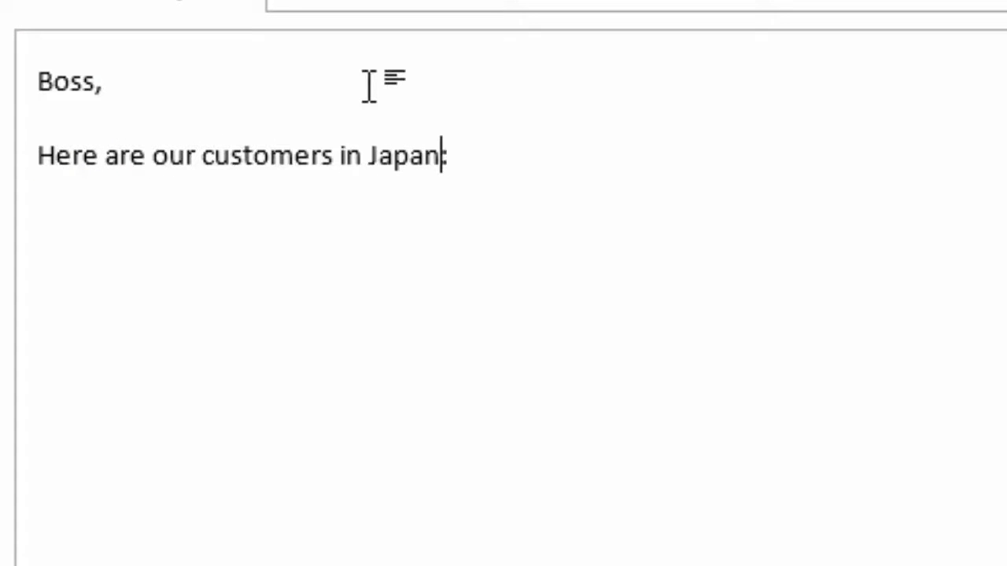
key("Right")
type("male")
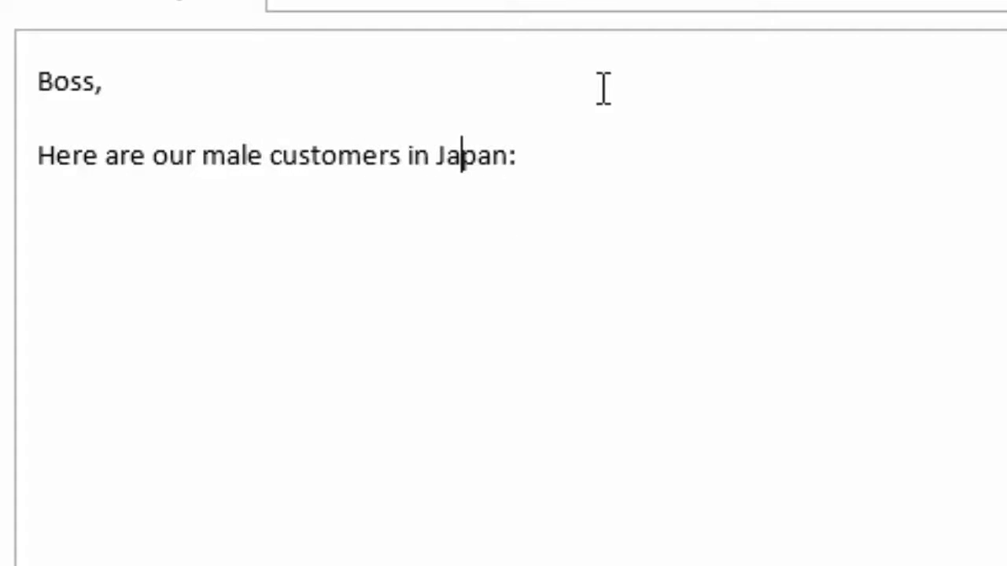
- Paste the copied customer list below the sentence in the message, leaving a blank line between them
left_click(585, 150)
key("Return")
key("Return")
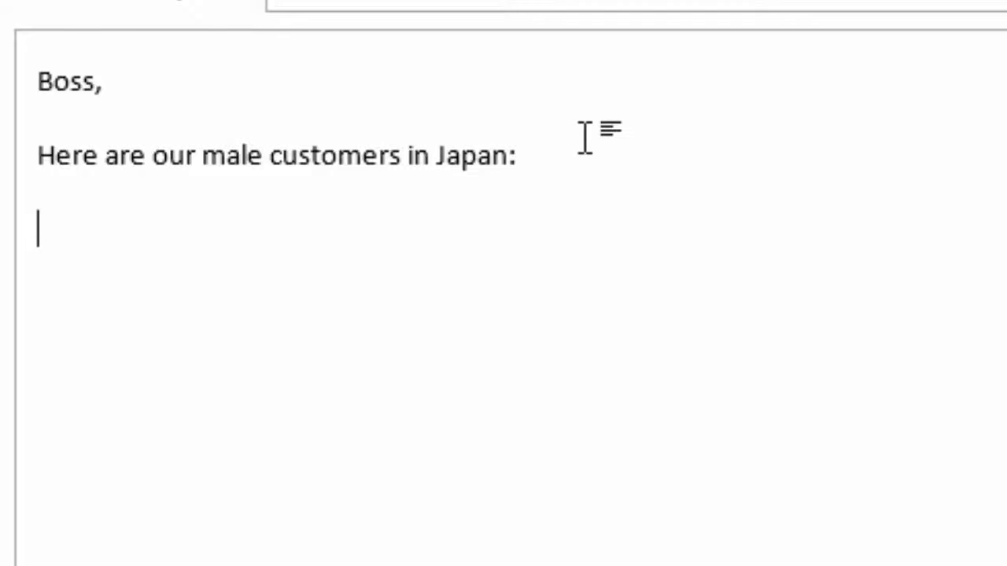
key("ctrl+v")
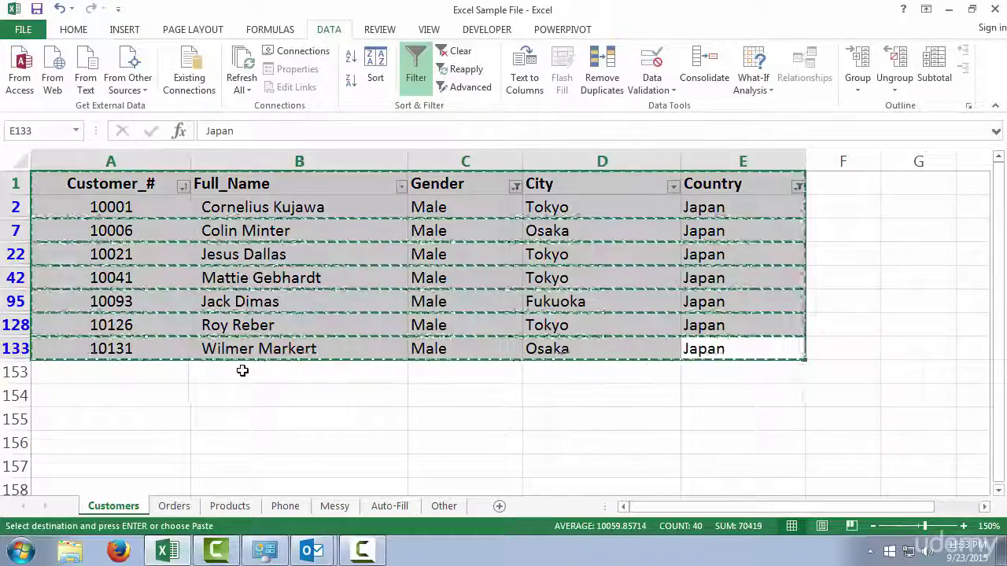
- Clear the filters from the Gender and Country columns of the customer list
double_click(243, 371)
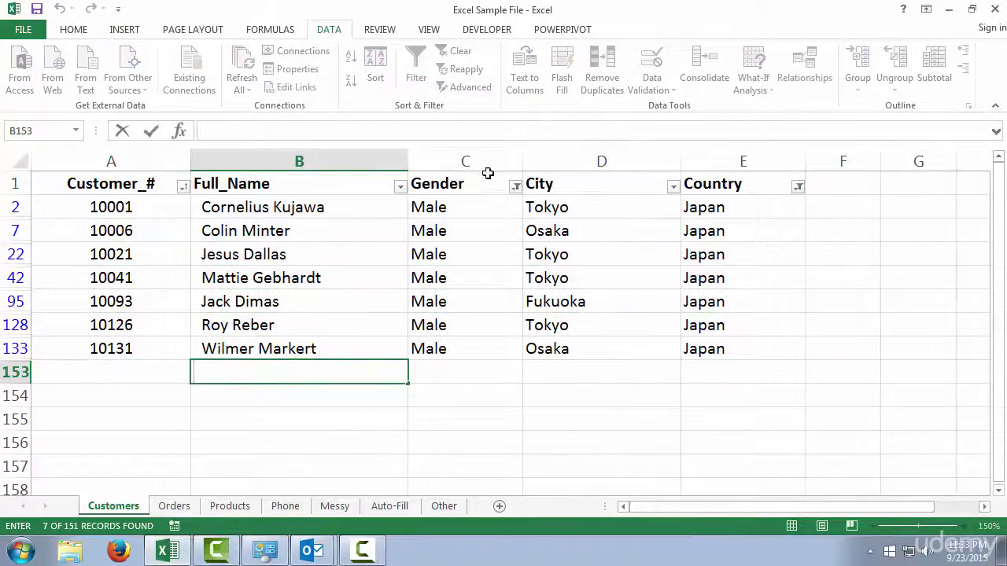
left_click(515, 188)
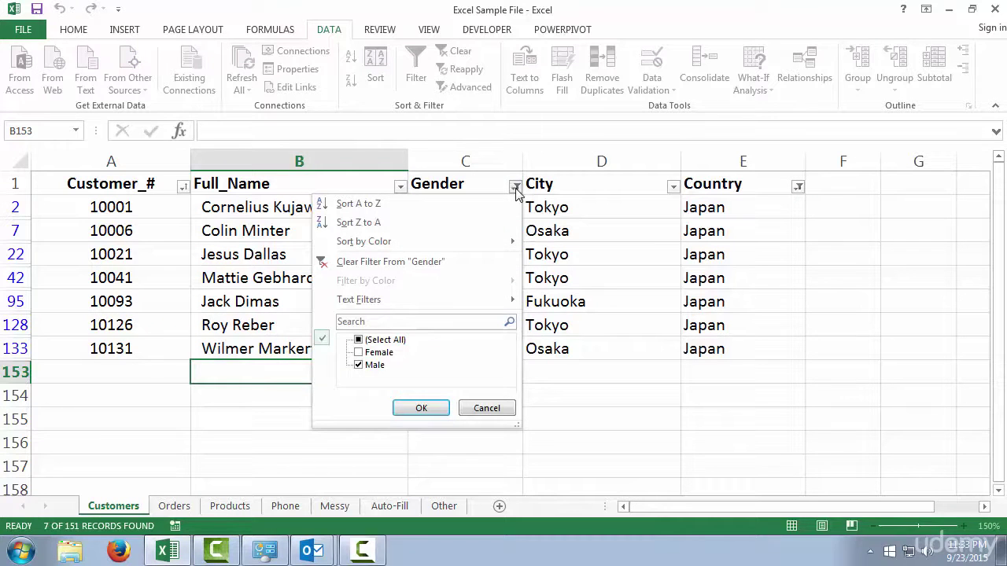
left_click(407, 261)
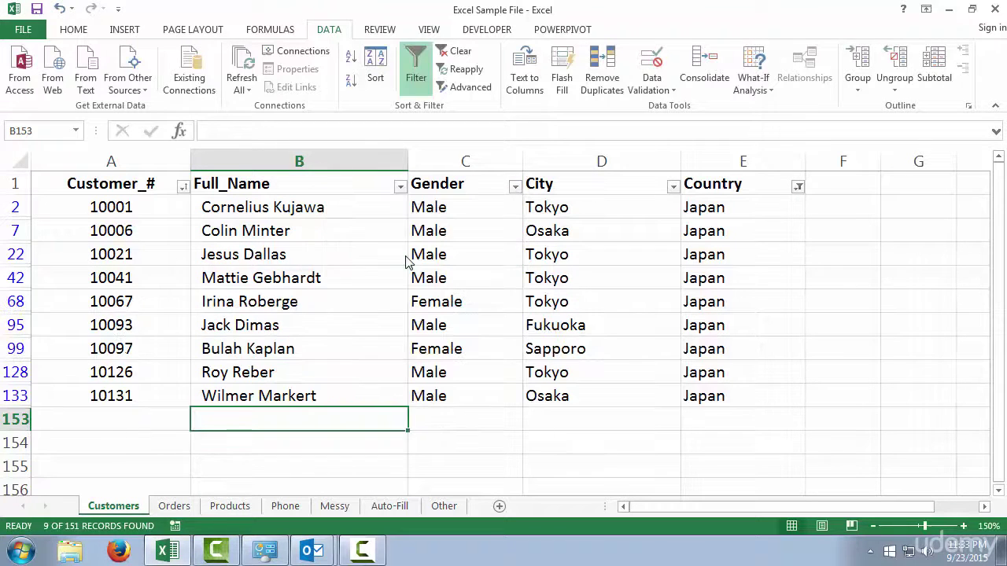
left_click(611, 223)
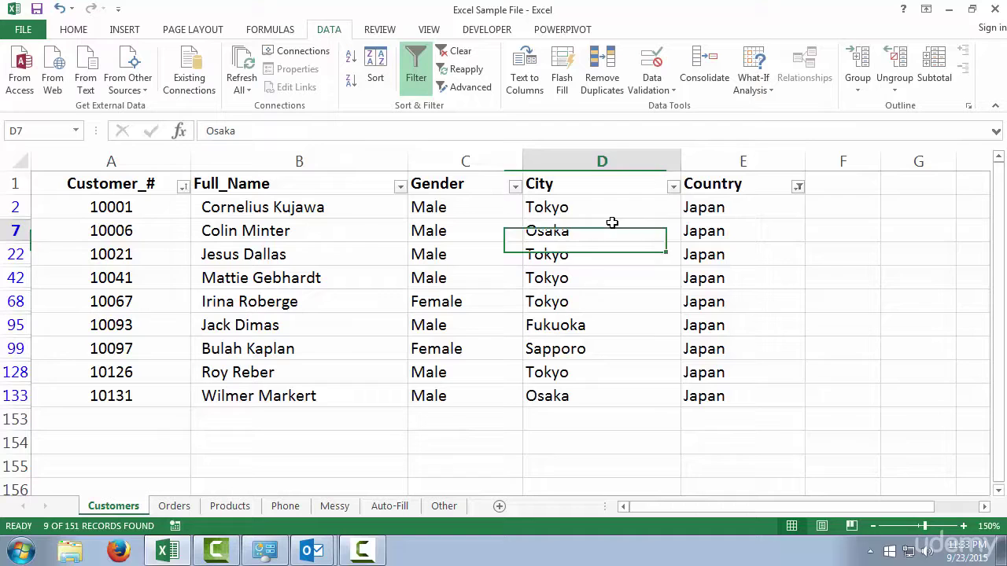
left_click(798, 189)
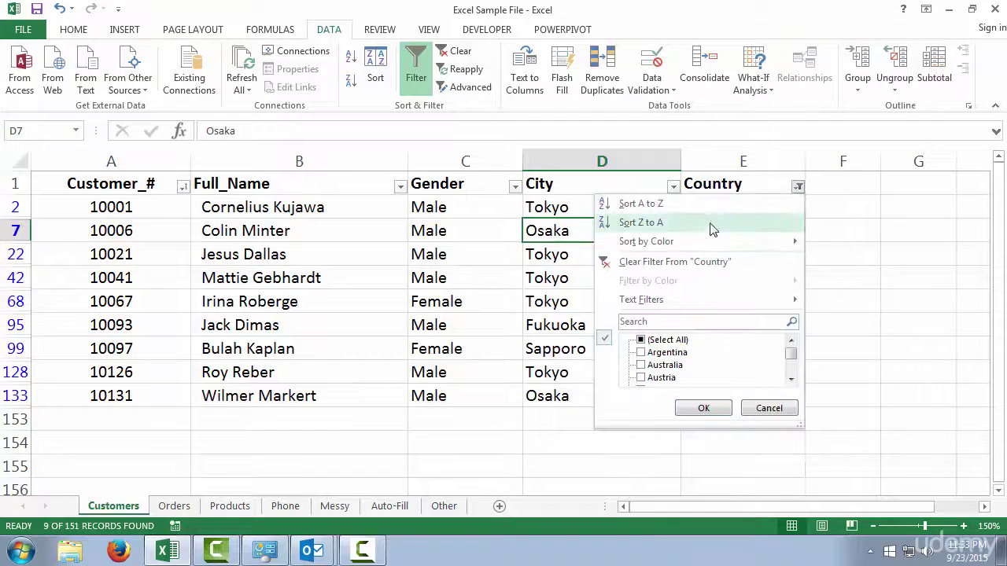
left_click(673, 263)
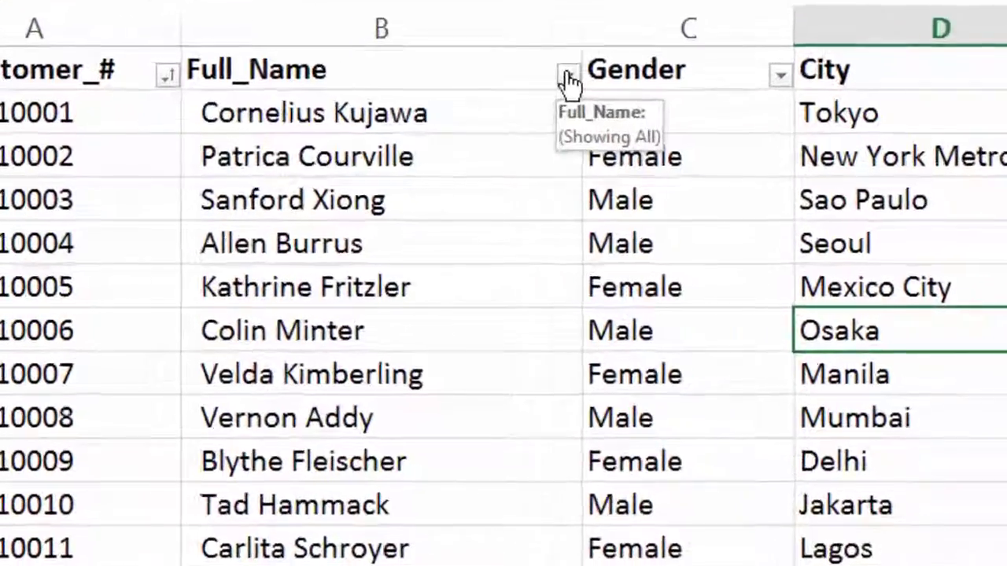
- Filter the Full_Name column to names beginning with A using the search term A*, and clear that filter
left_click(471, 142)
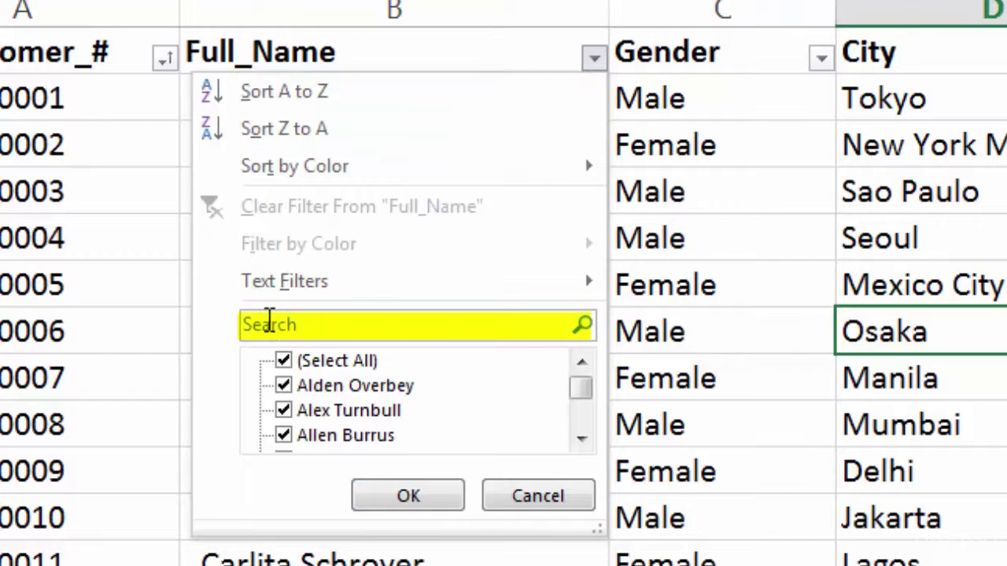
left_click(269, 322)
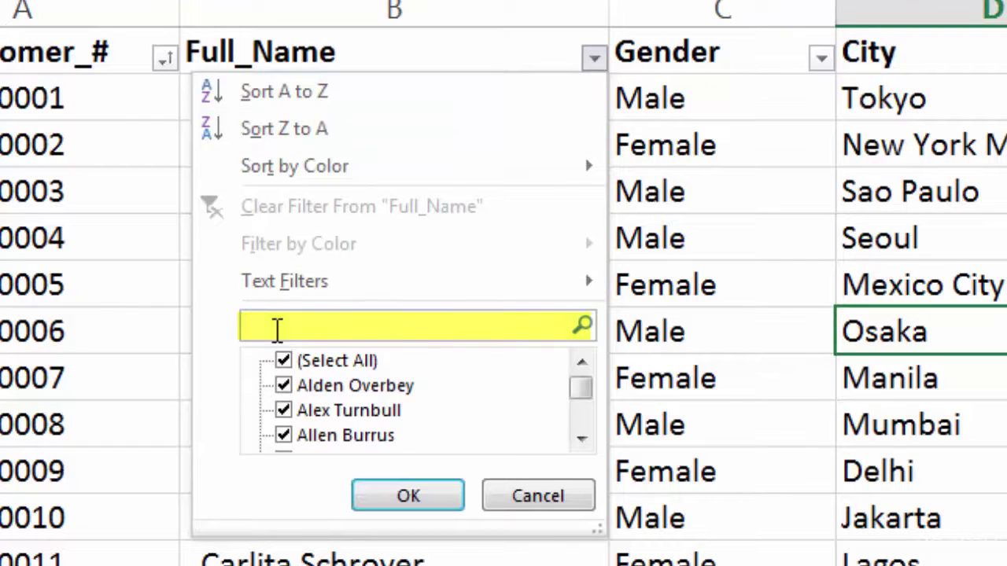
type("A")
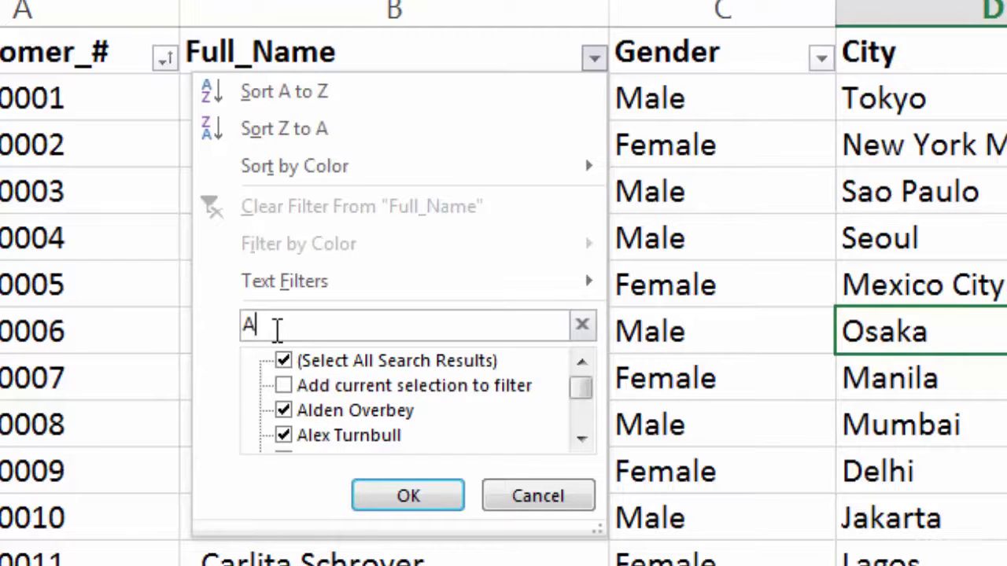
type("*")
left_click(417, 496)
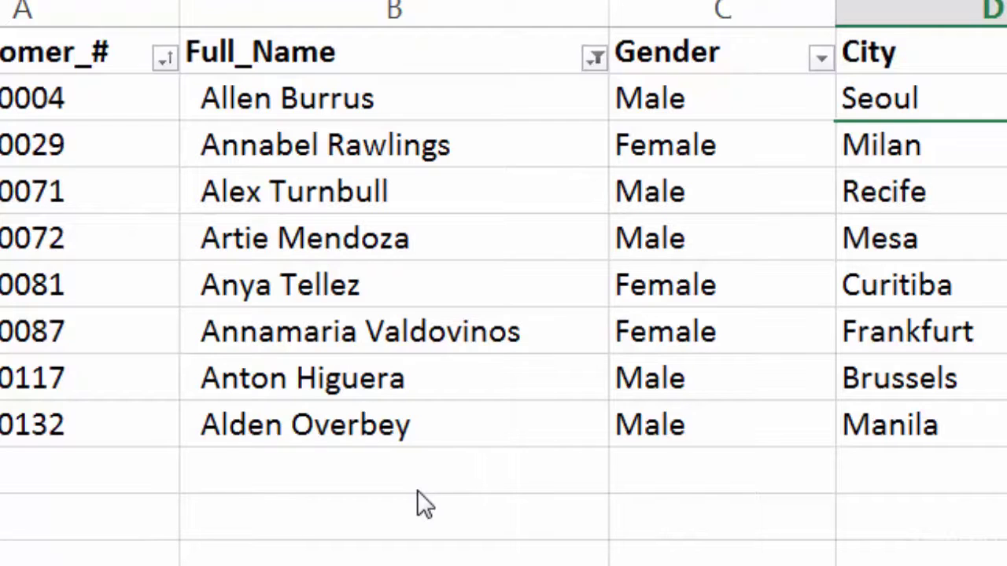
left_click(595, 60)
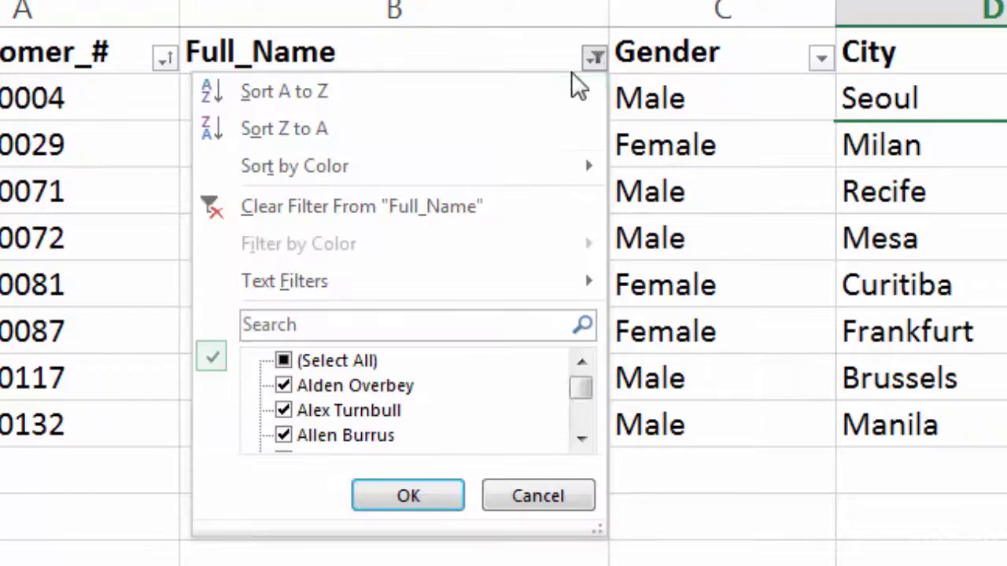
left_click(464, 218)
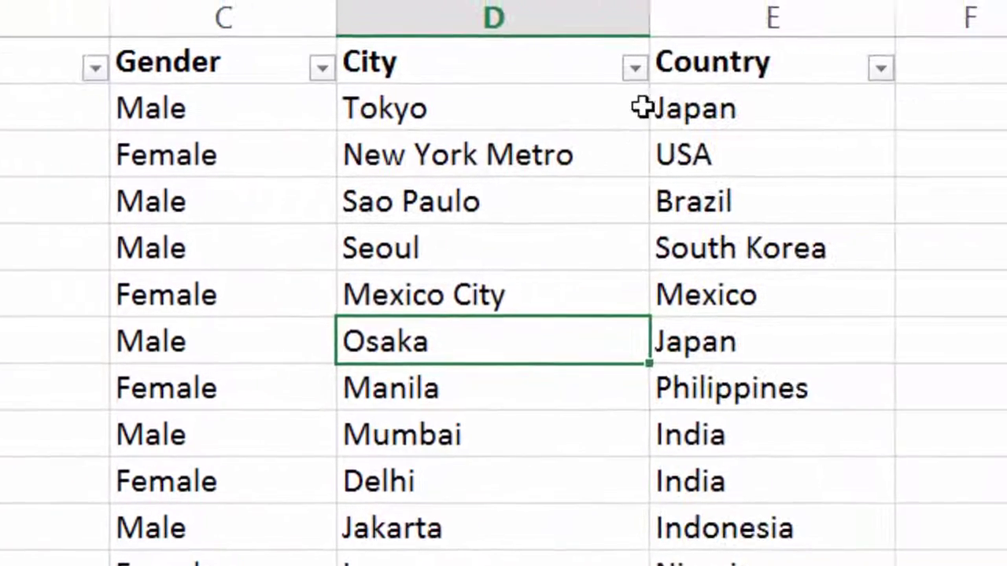
- Apply a text filter to the City column for cities that contain "to"
left_click(636, 70)
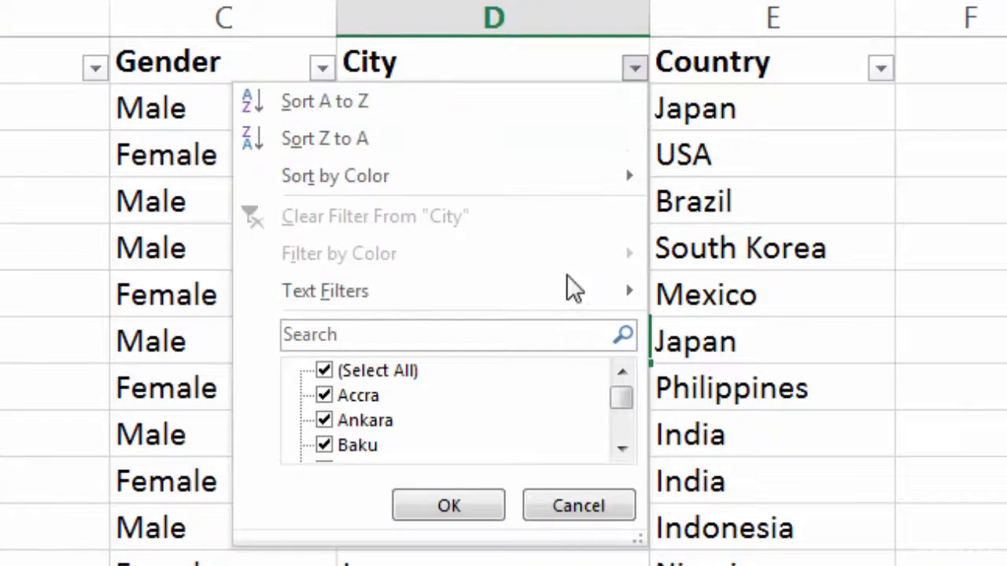
mouse_move(568, 305)
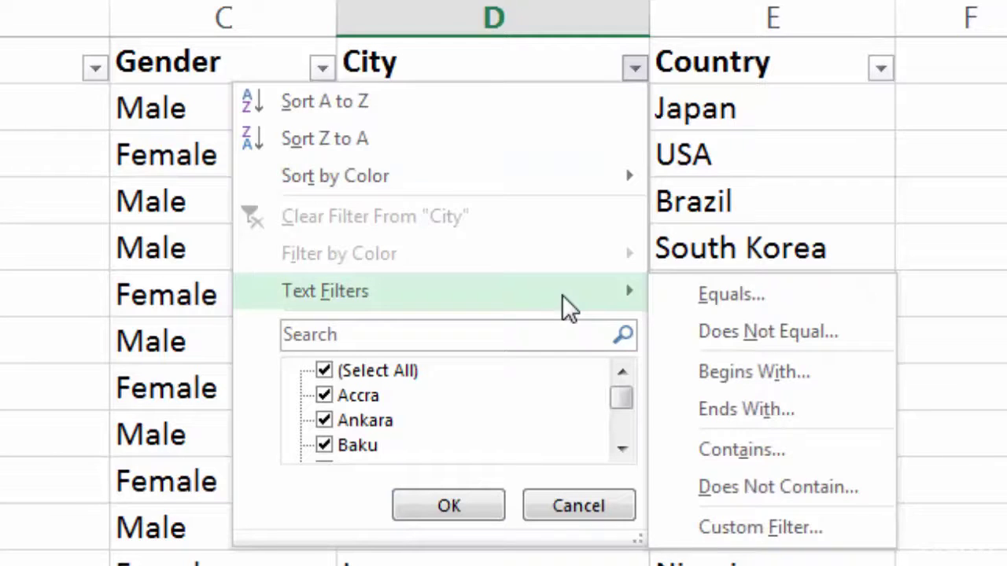
left_click(751, 451)
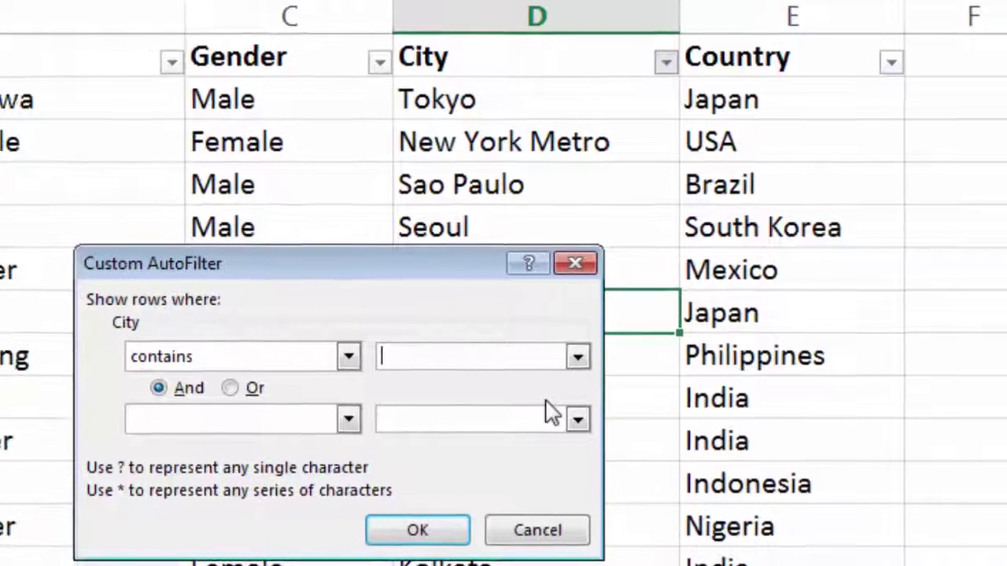
type("t")
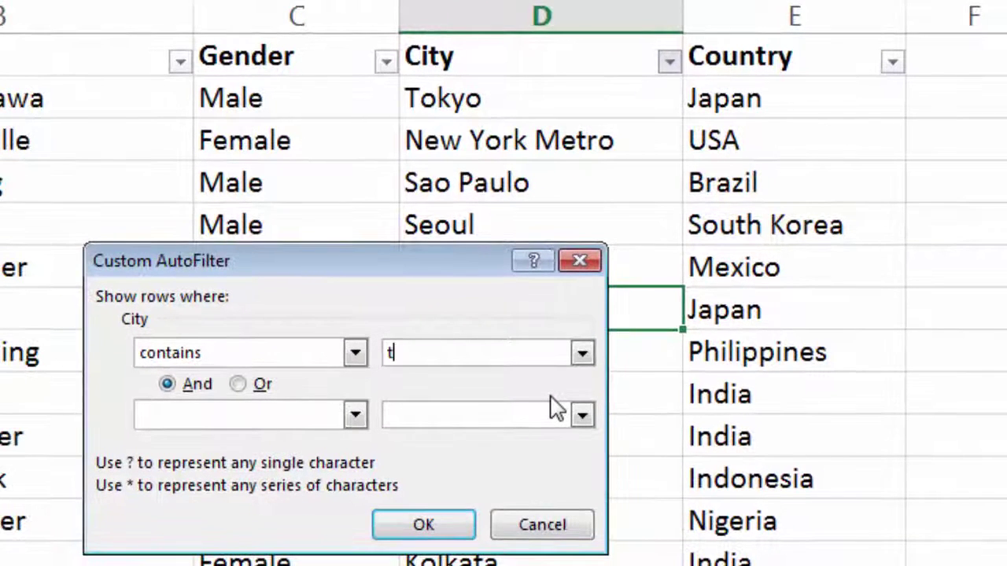
type("o")
left_click(433, 525)
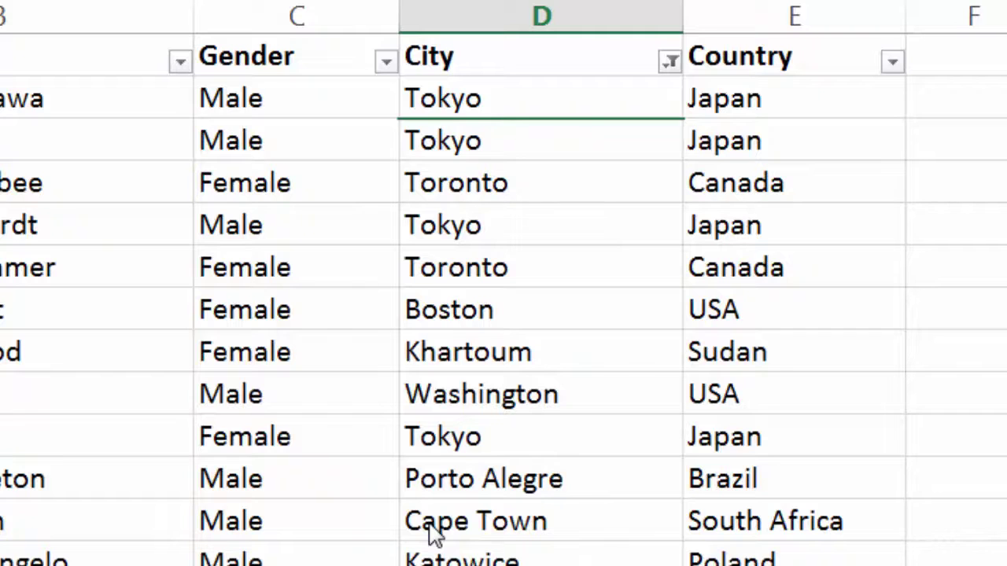
- Clear the text filter from the City column
left_click(669, 62)
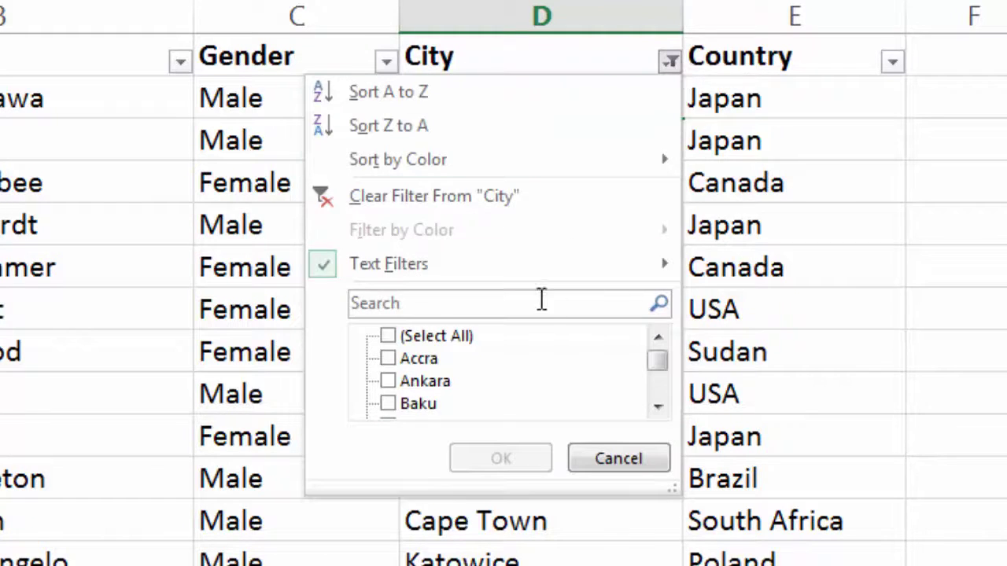
mouse_move(546, 275)
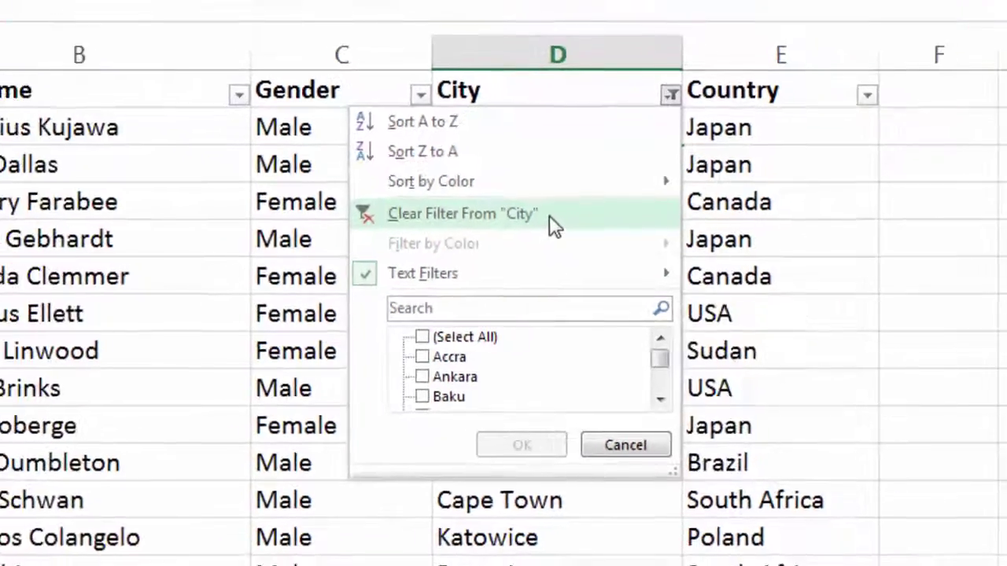
left_click(541, 198)
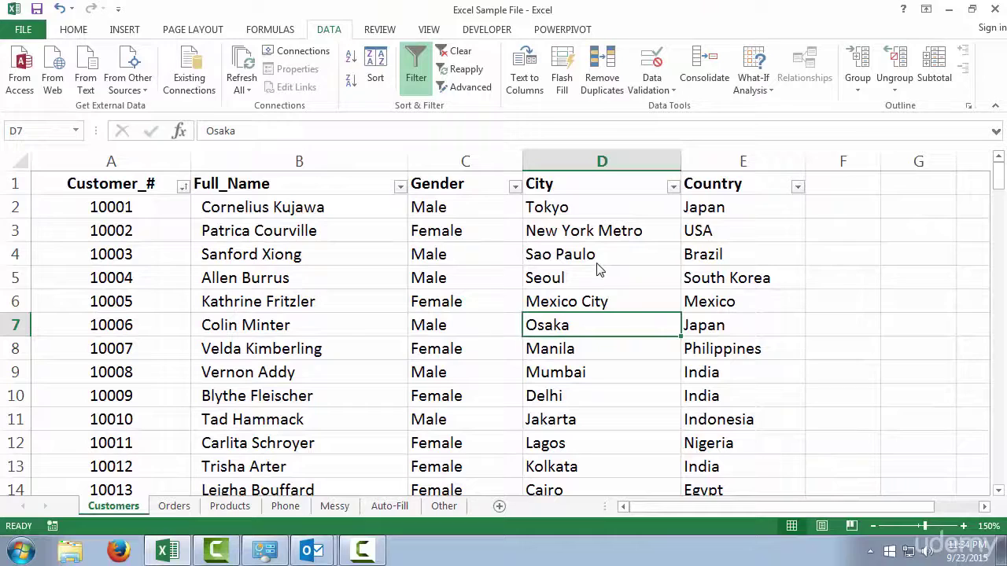